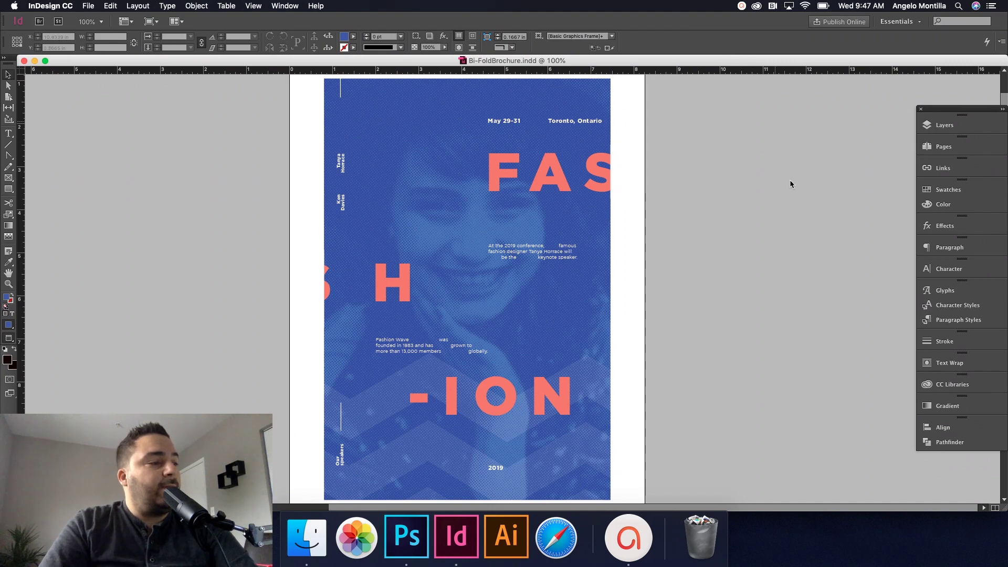
Inspect the blue background frame and chevron zigzag, deselect, then switch to Photoshop
click(466, 290)
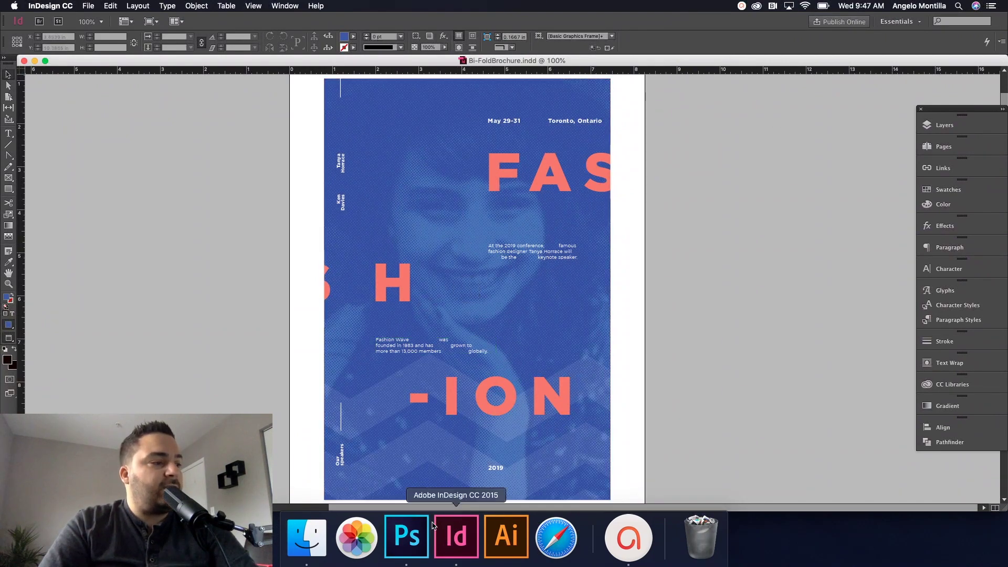
click(412, 433)
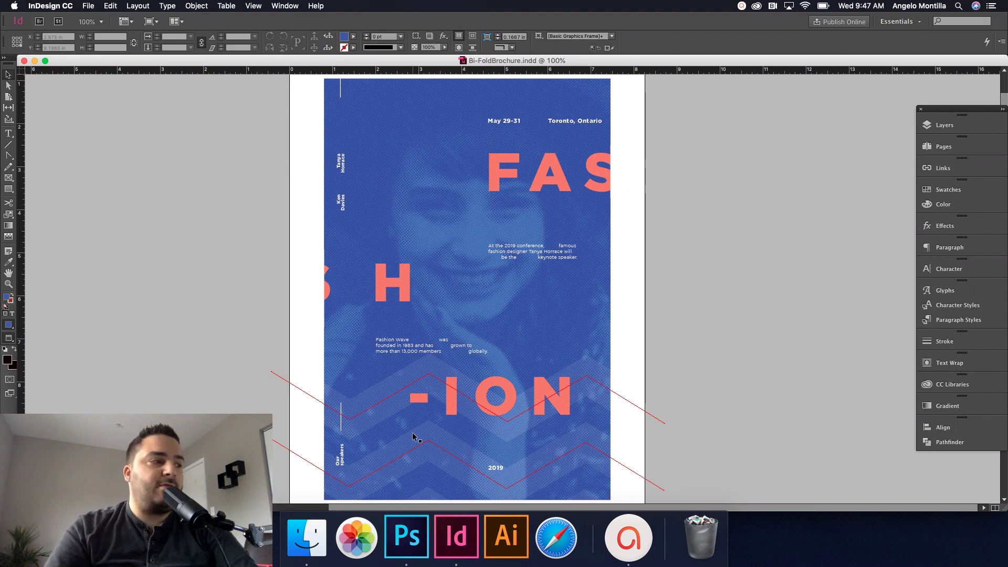
click(415, 389)
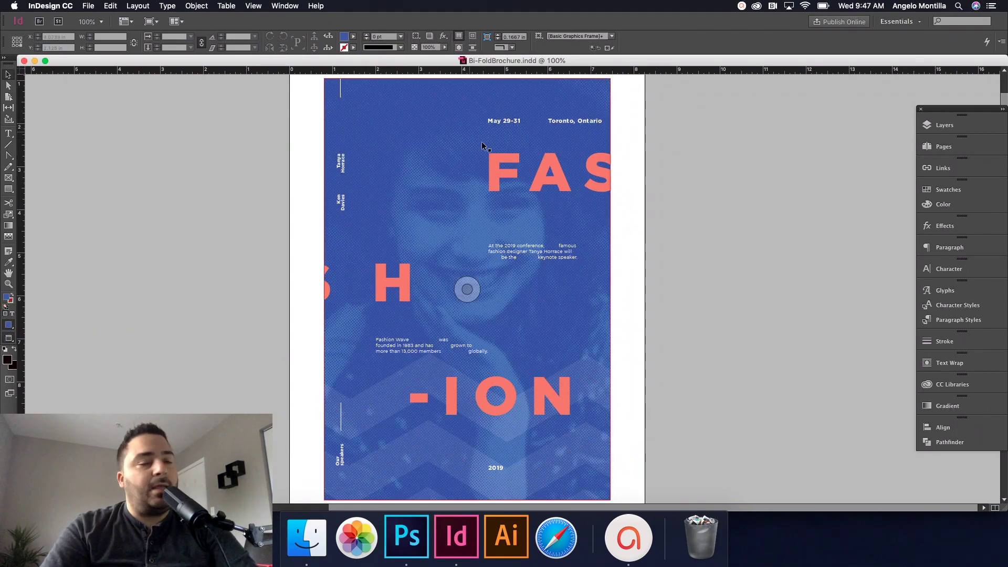
click(413, 214)
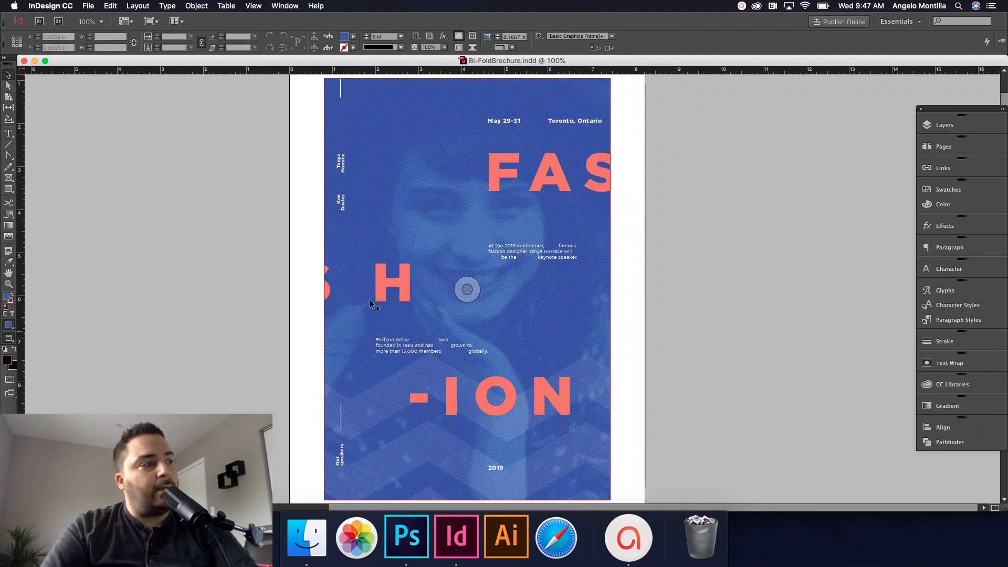
key(super+shift+a)
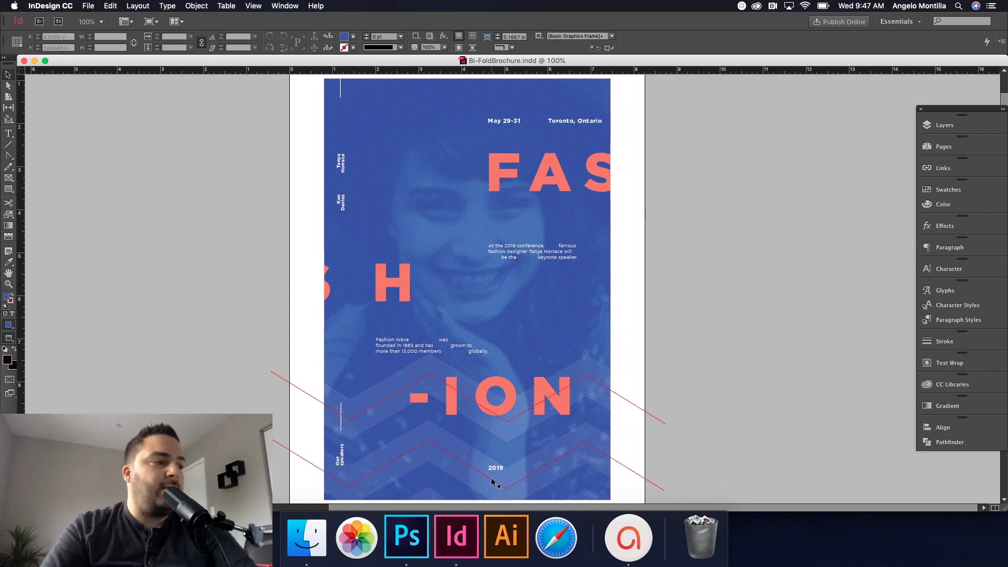
click(412, 556)
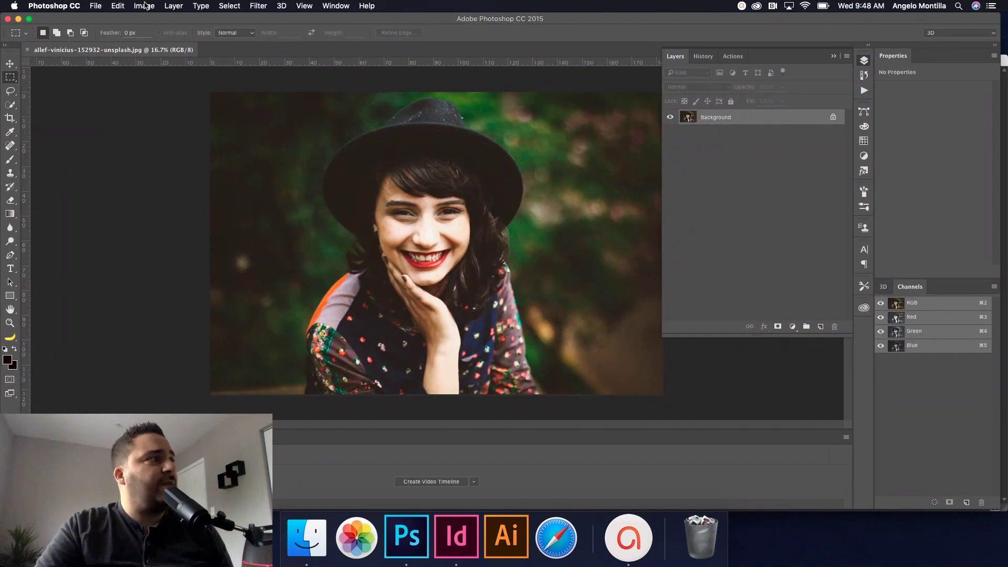
Make the portrait black and white with Hue/Saturation at Saturation -100
click(145, 7)
mouse_move(161, 35)
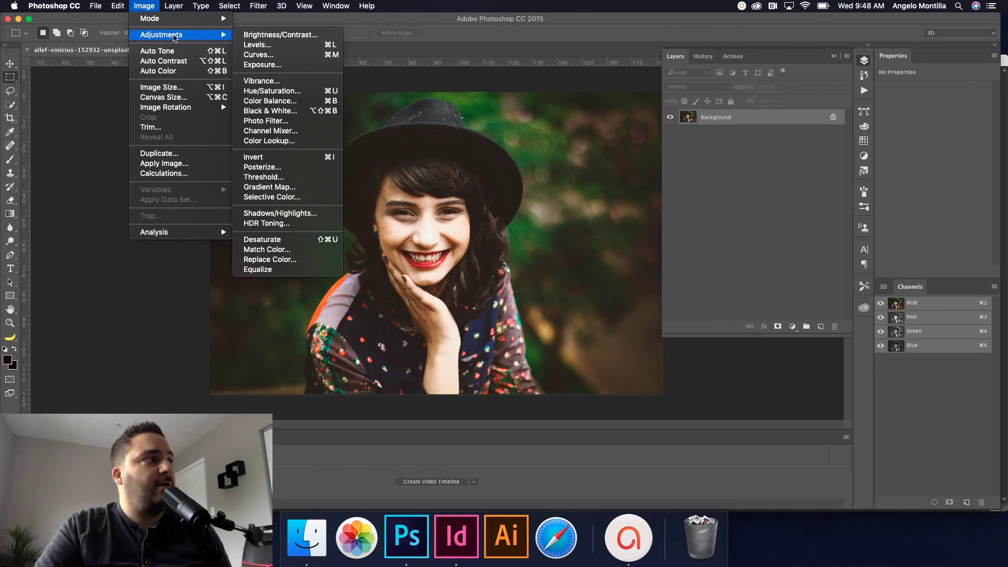
click(272, 91)
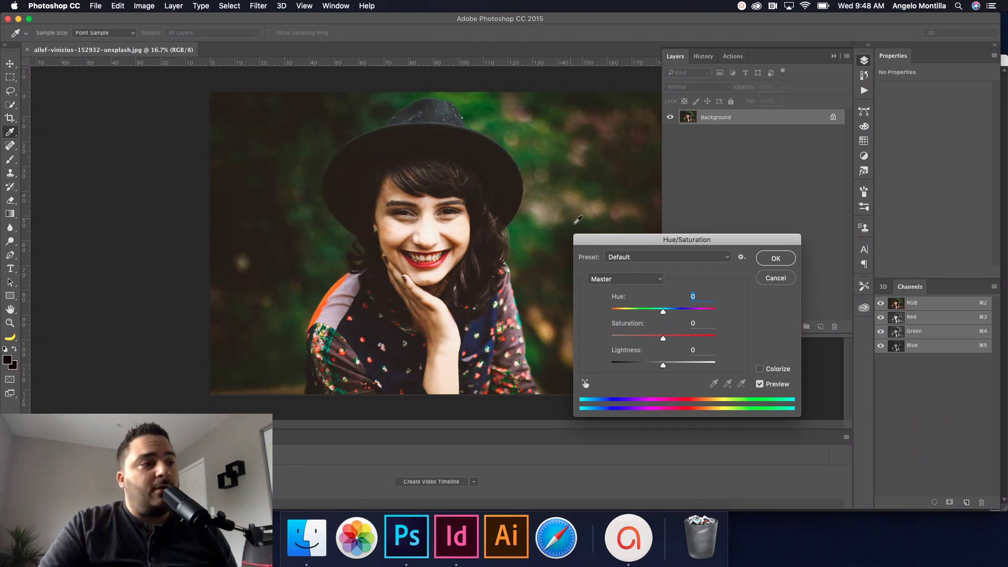
drag(663, 338, 608, 340)
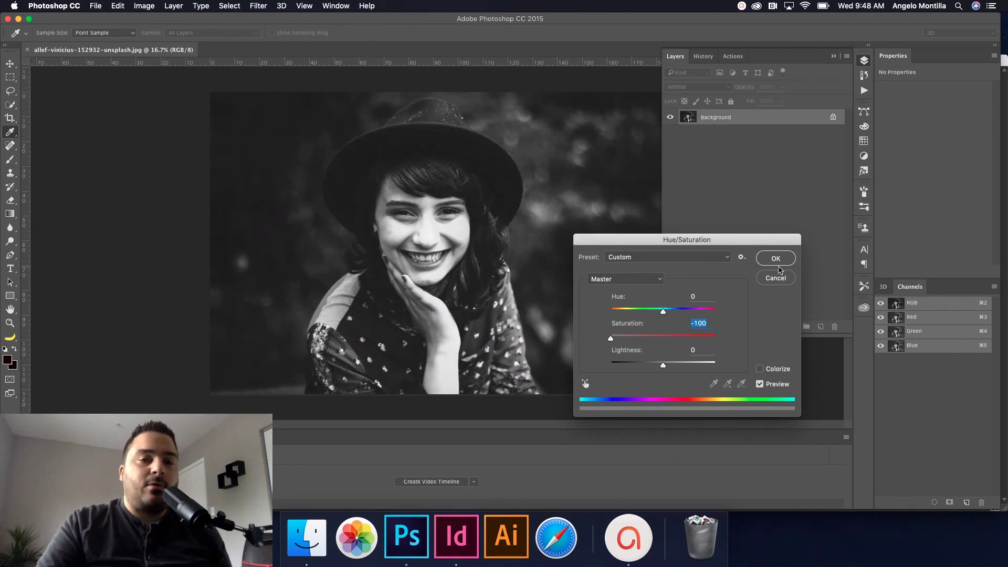
click(782, 261)
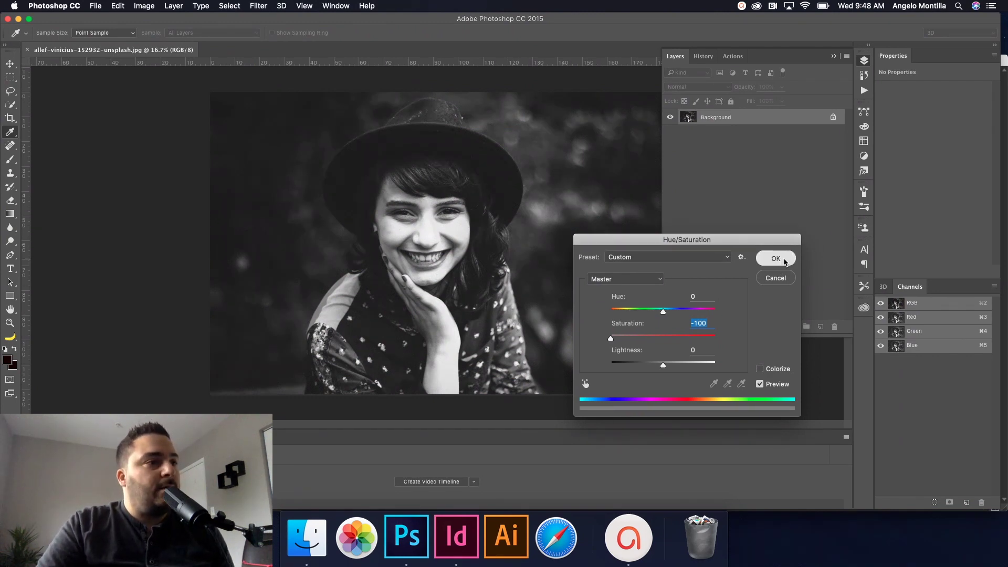
key(m)
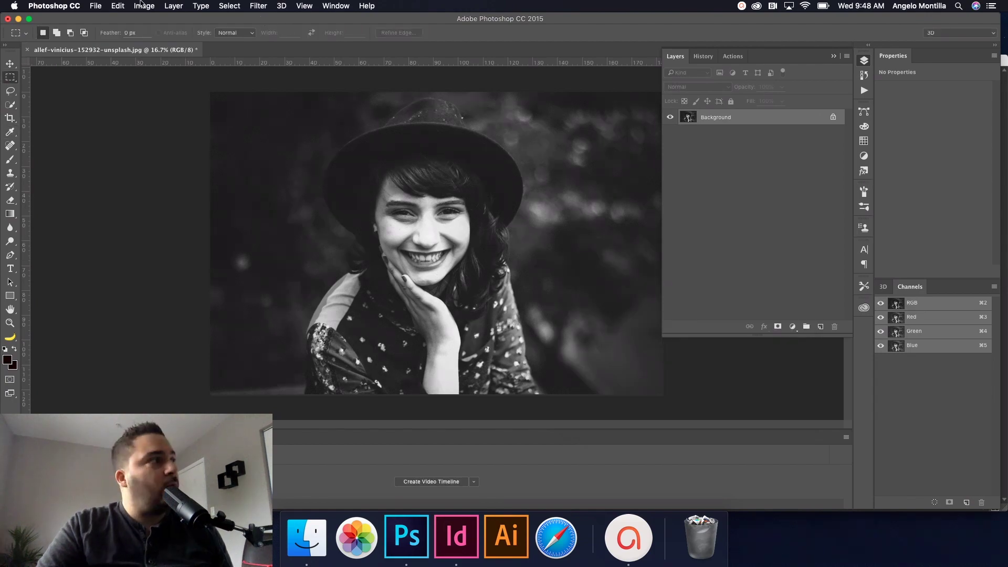
click(144, 6)
Open the Color Halftone filter from Filter > Pixelate
mouse_move(162, 35)
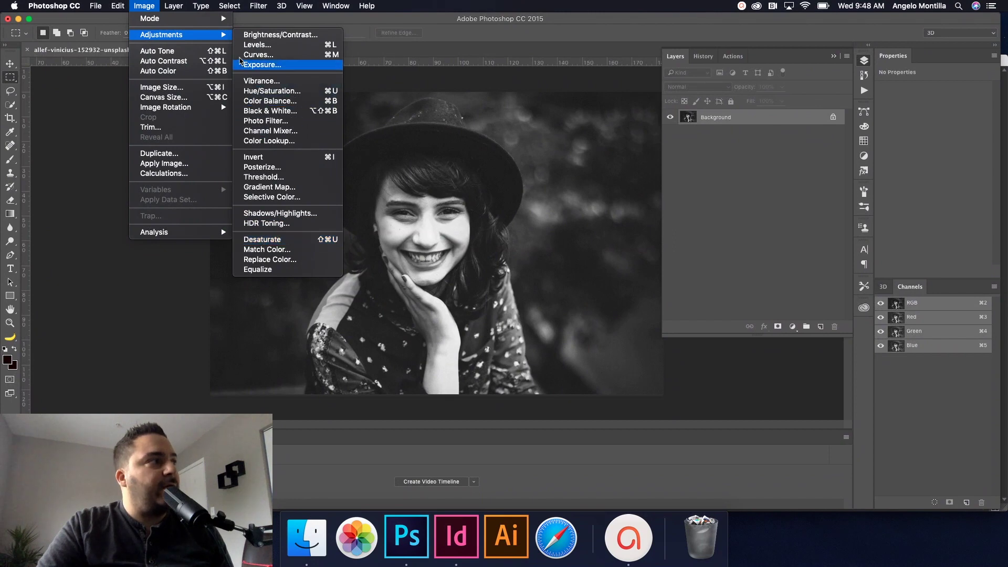
click(235, 35)
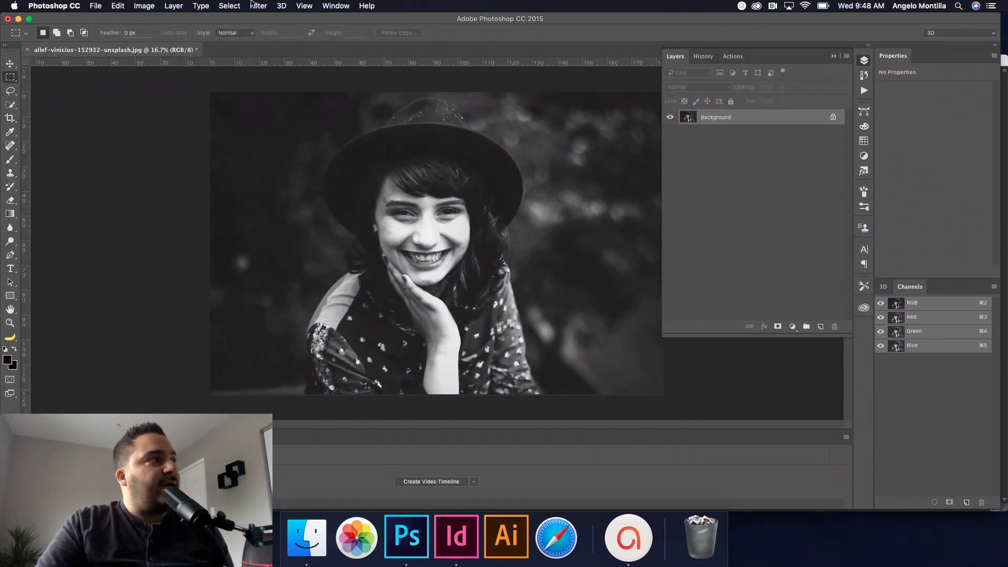
click(260, 6)
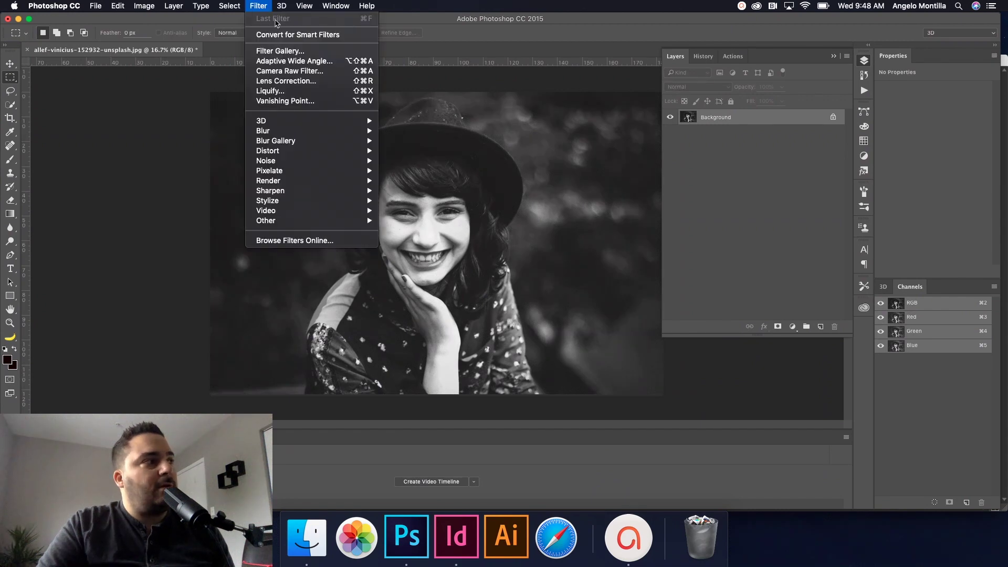
mouse_move(311, 171)
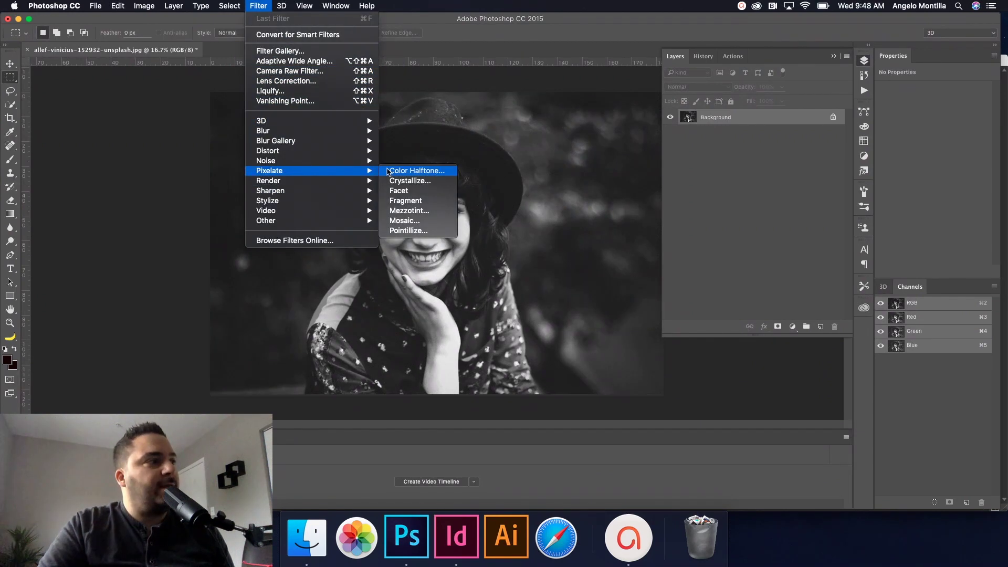
click(444, 173)
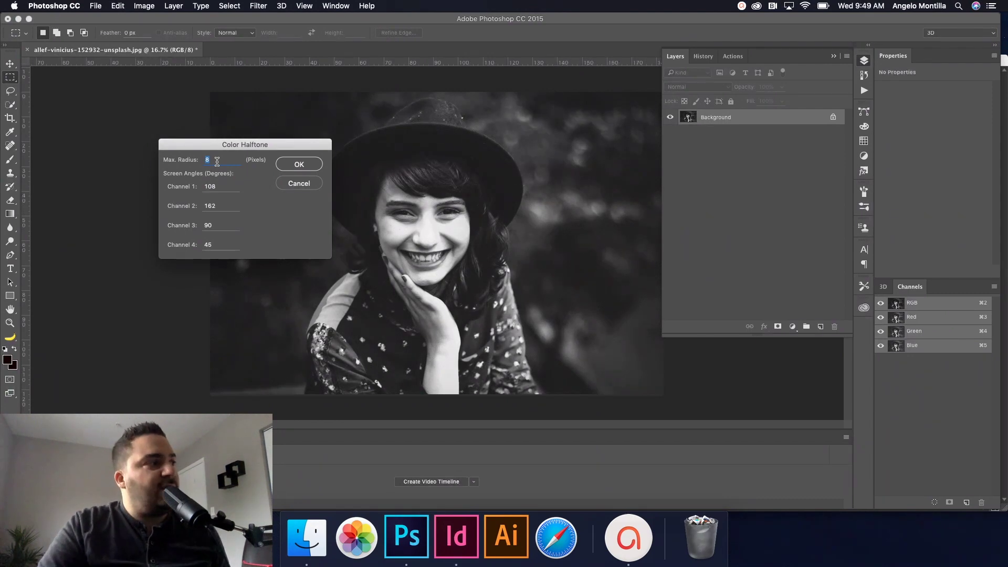
Set all four channel screen angles to 50, keeping Max. Radius at 8 pixels
key(Tab)
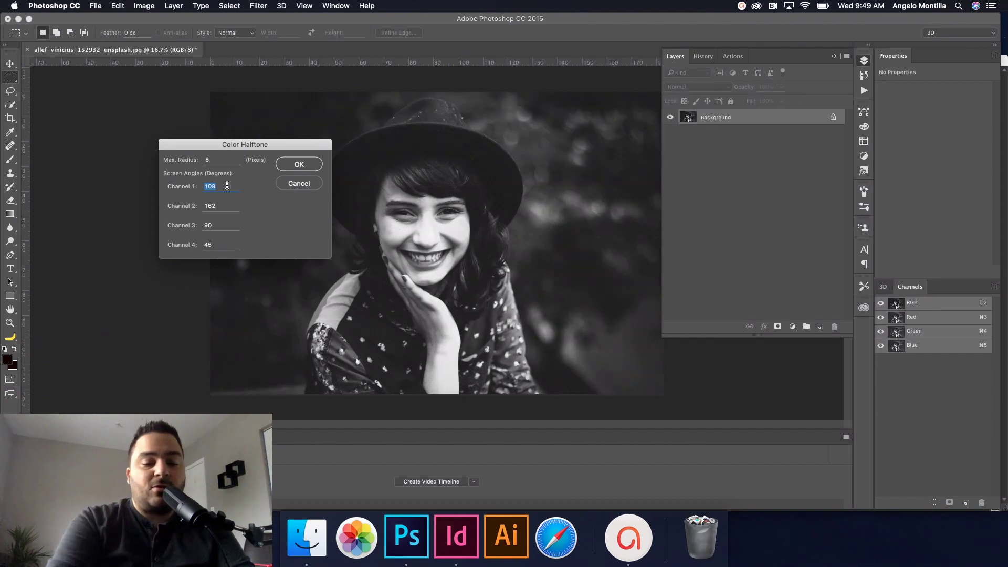
text(50)
key(Tab)
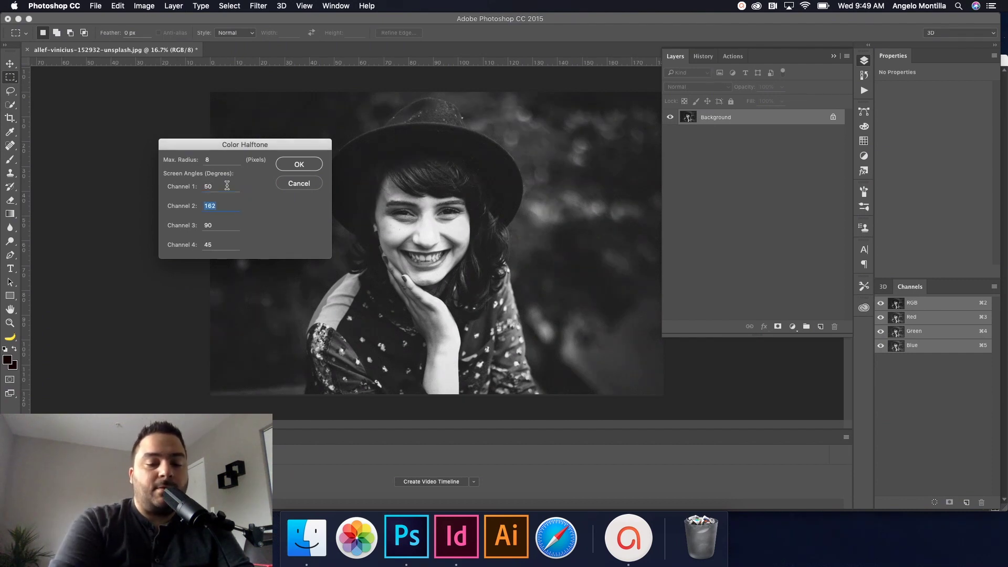
text(50)
key(Tab)
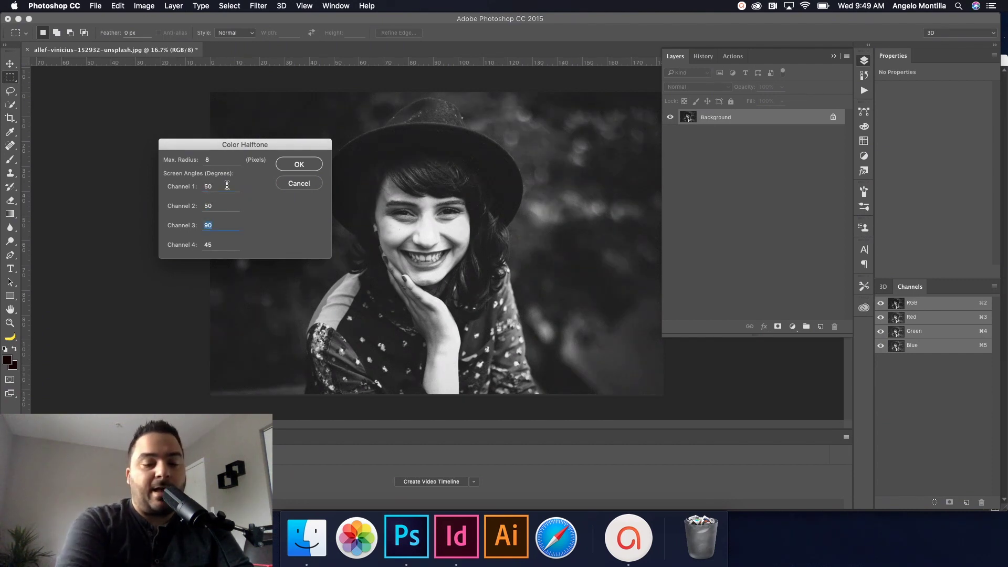
text(5)
key(Tab)
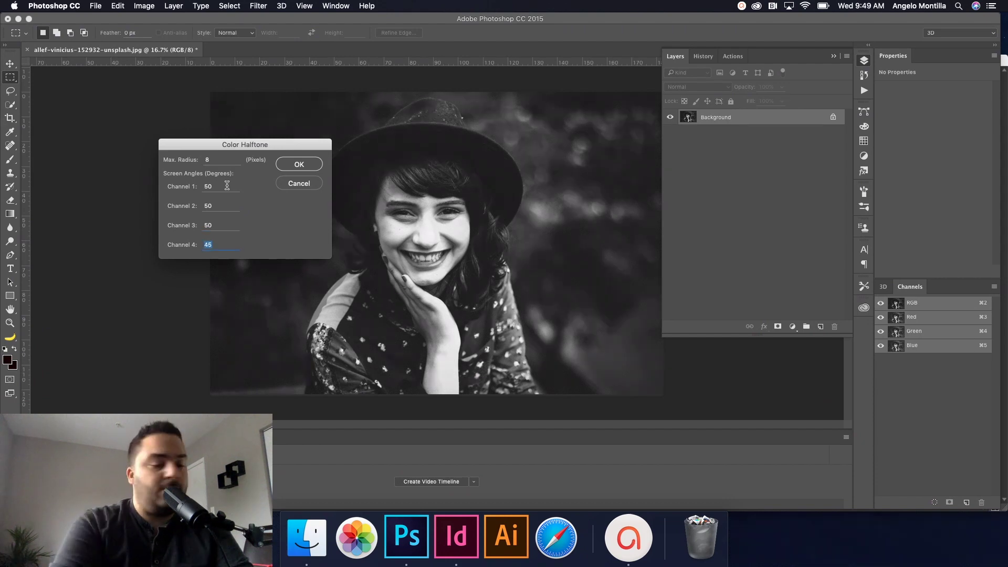
text(5)
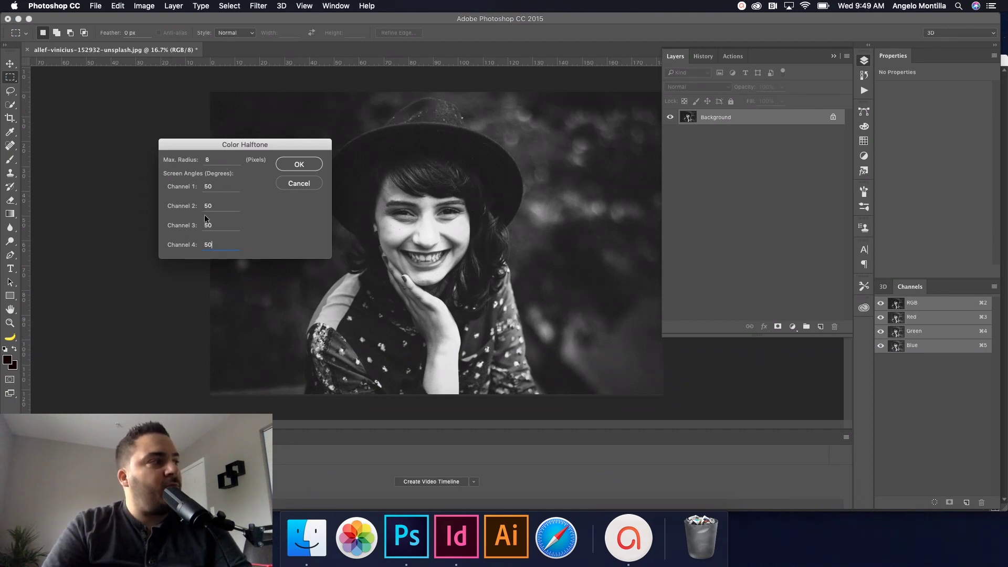
click(298, 168)
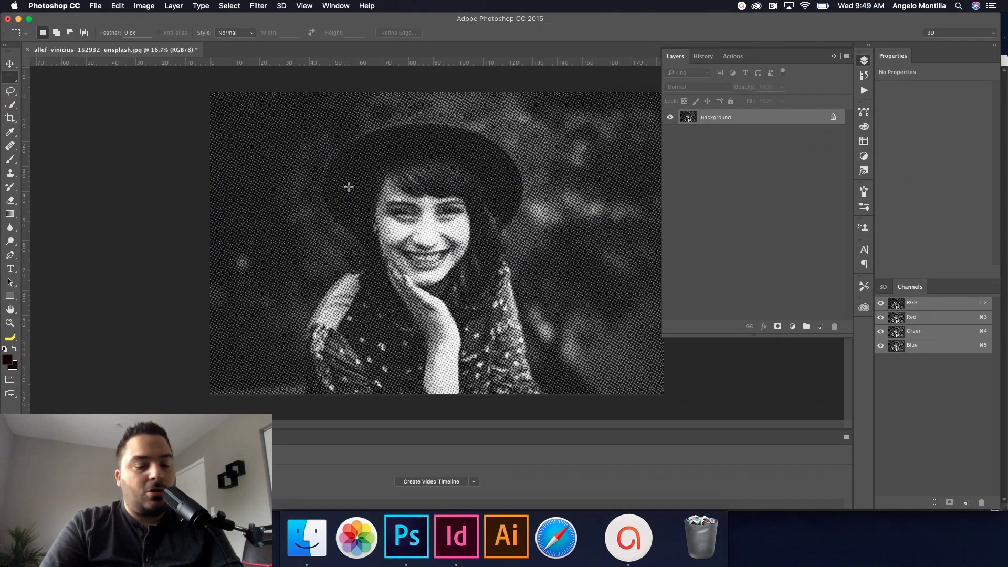
Zoom in on the face to check the halftone dot pattern
scroll(427, 226, up, 2)
scroll(426, 227, up, 3)
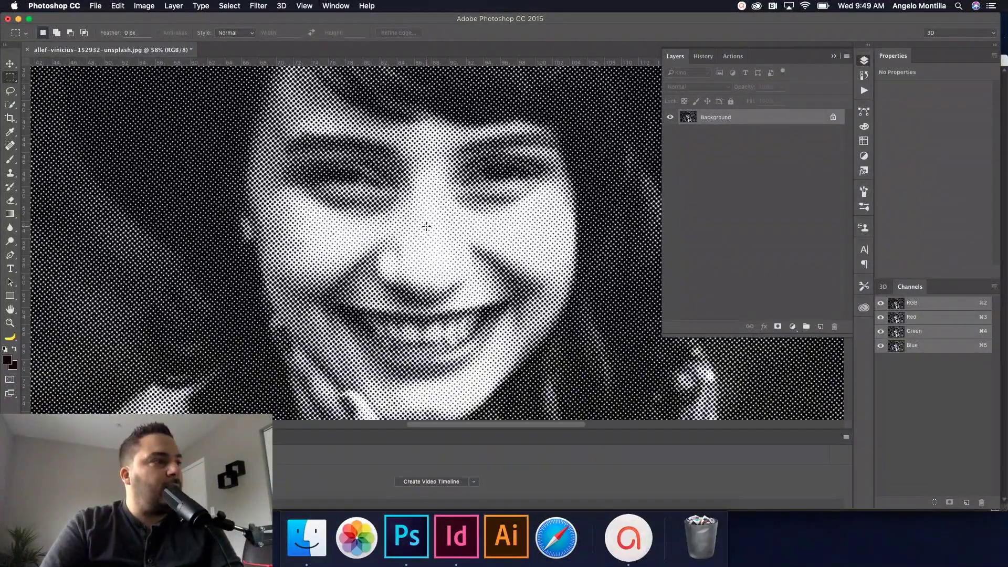
scroll(427, 226, up, 2)
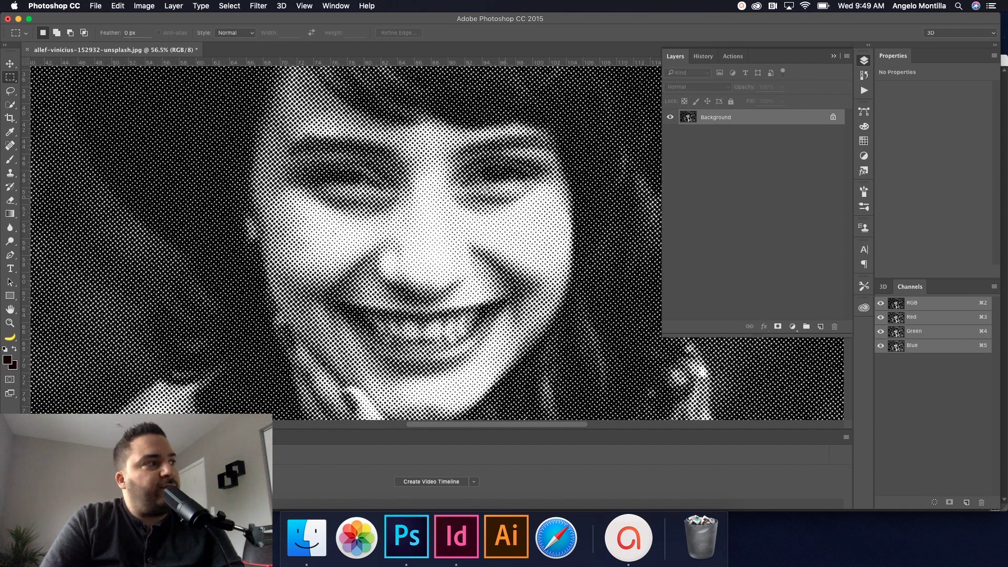
click(153, 6)
mouse_move(160, 36)
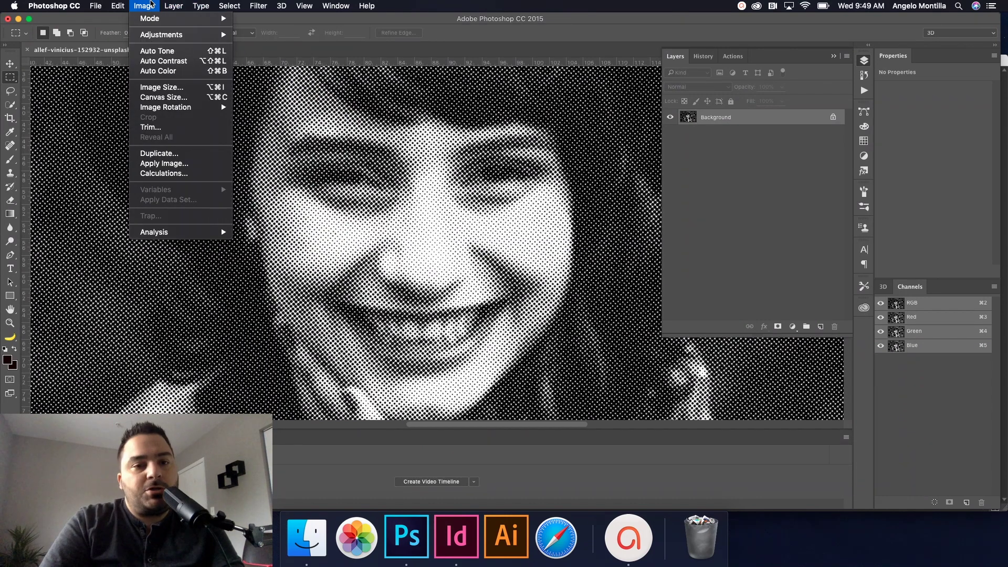
click(150, 6)
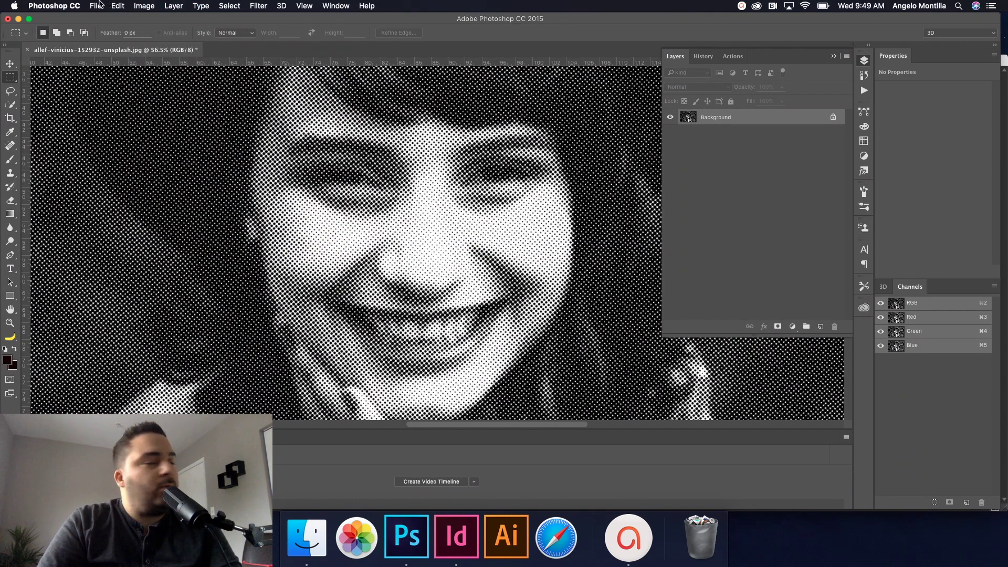
click(97, 6)
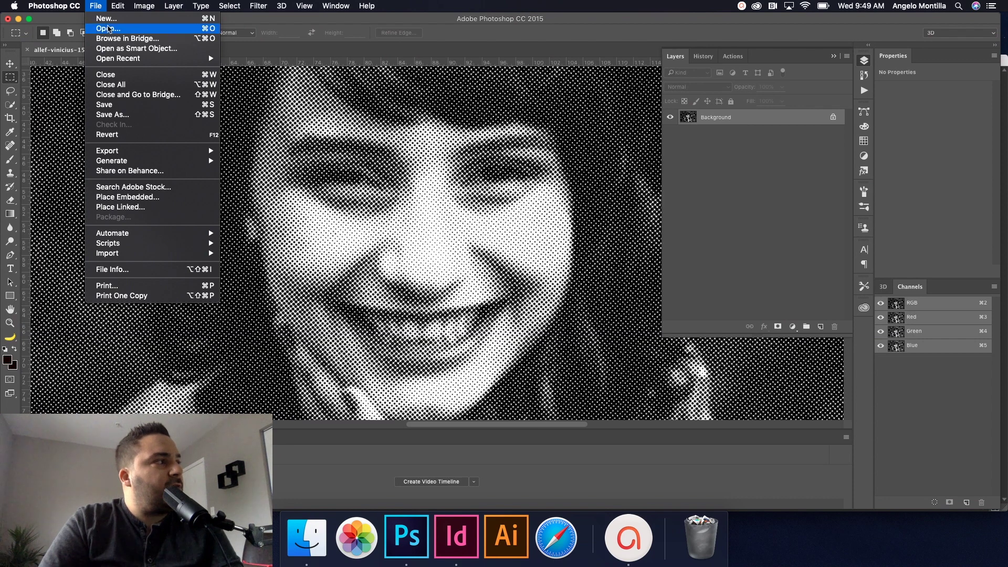
Save the portrait as portrait_pixelated.jpg at Maximum JPEG quality, close it, and hide Photoshop
click(116, 115)
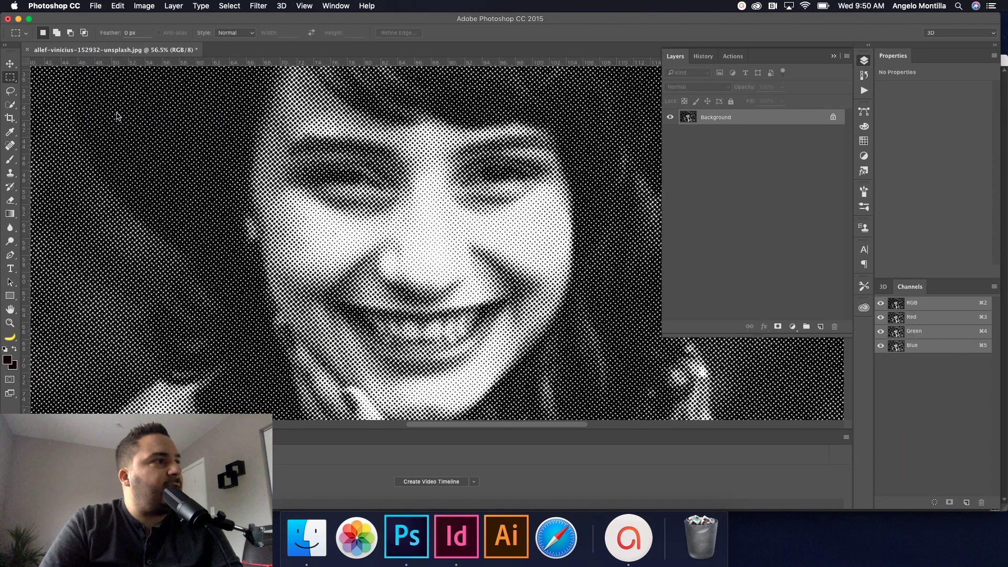
key(super+shift+s)
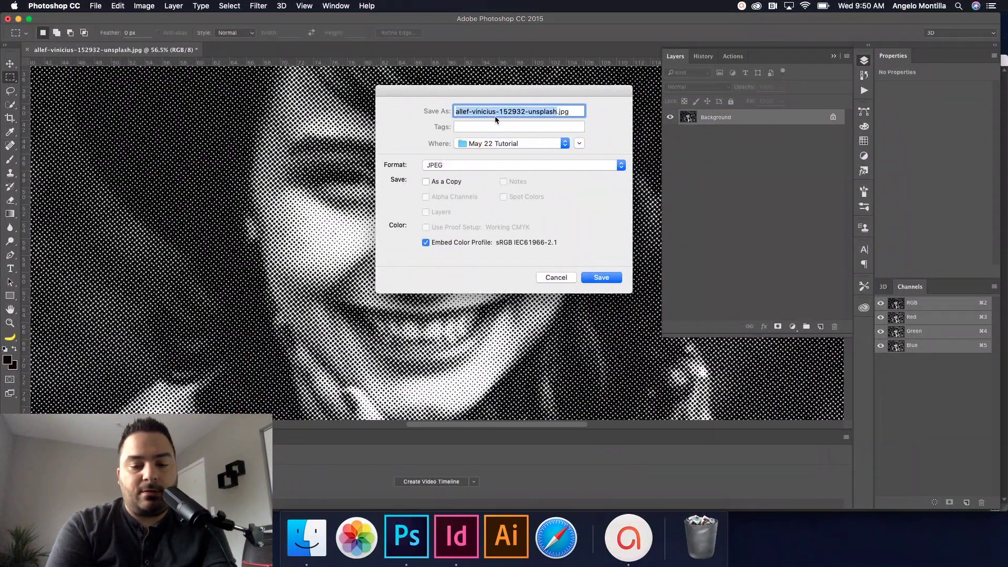
text(portrait)
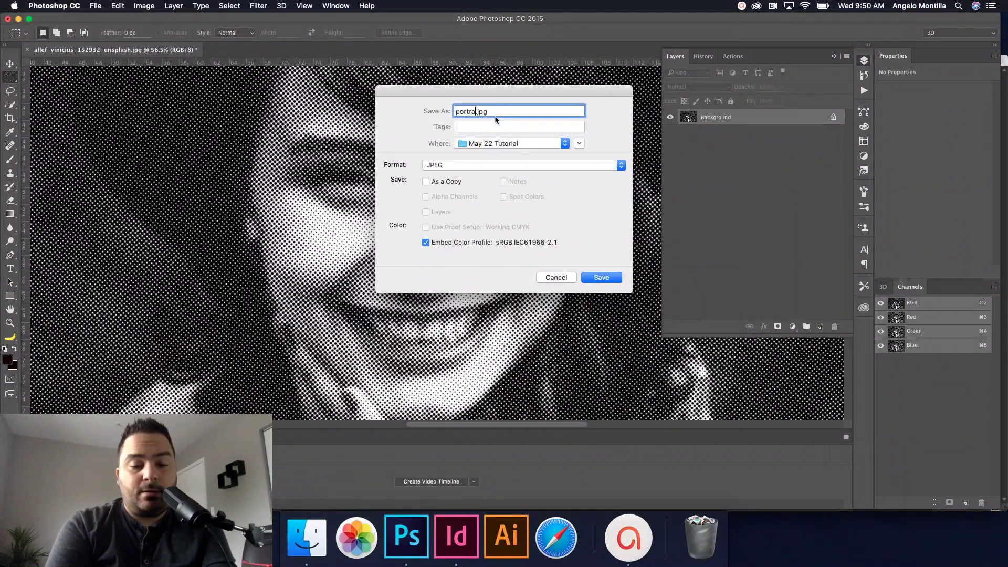
text(_pixelare)
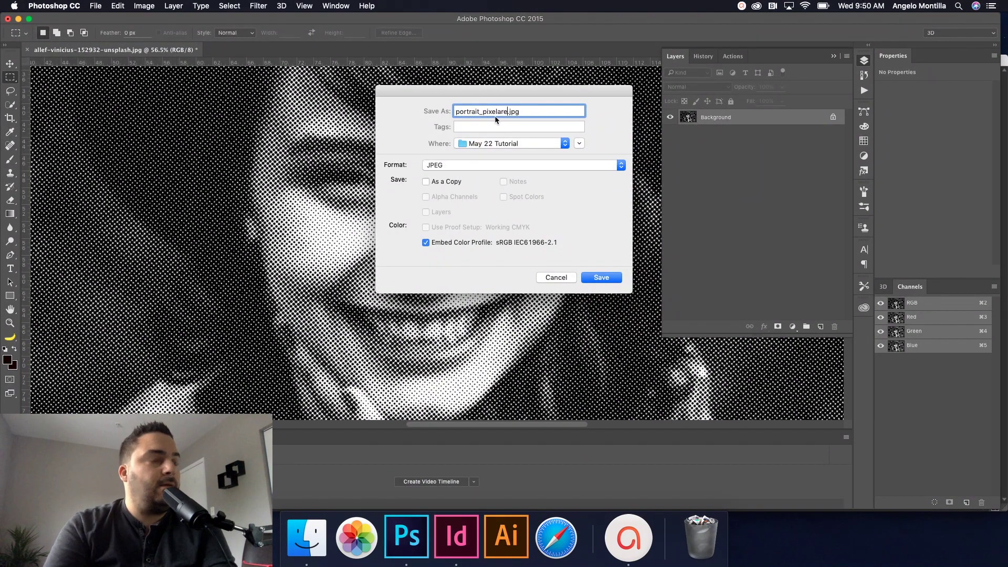
key(BackSpace)
text(ted)
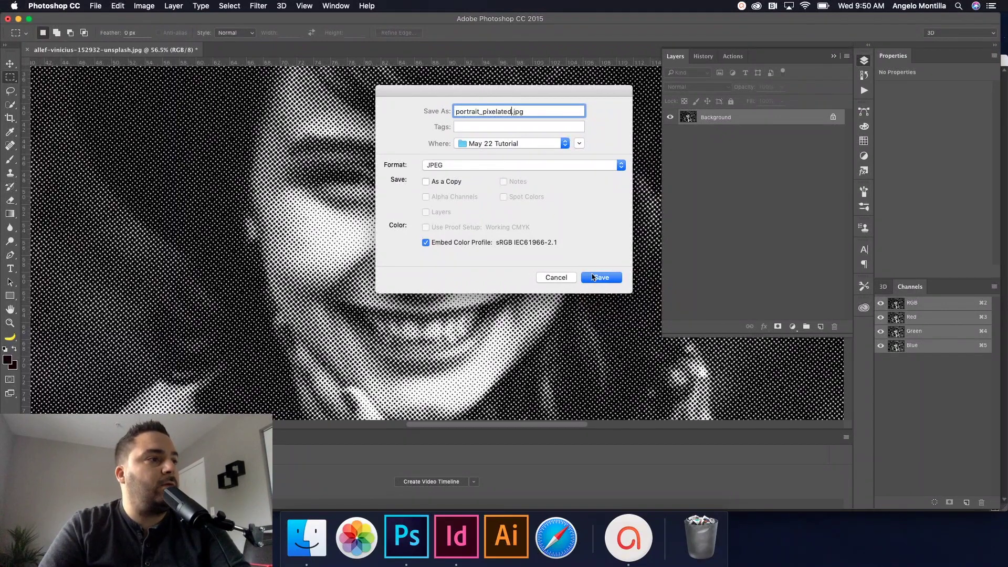
click(609, 282)
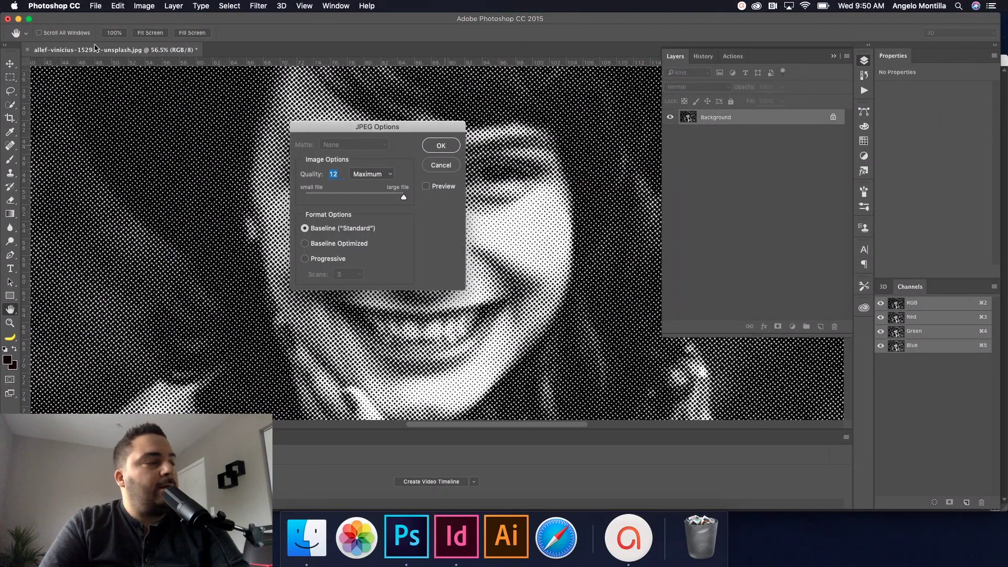
click(443, 146)
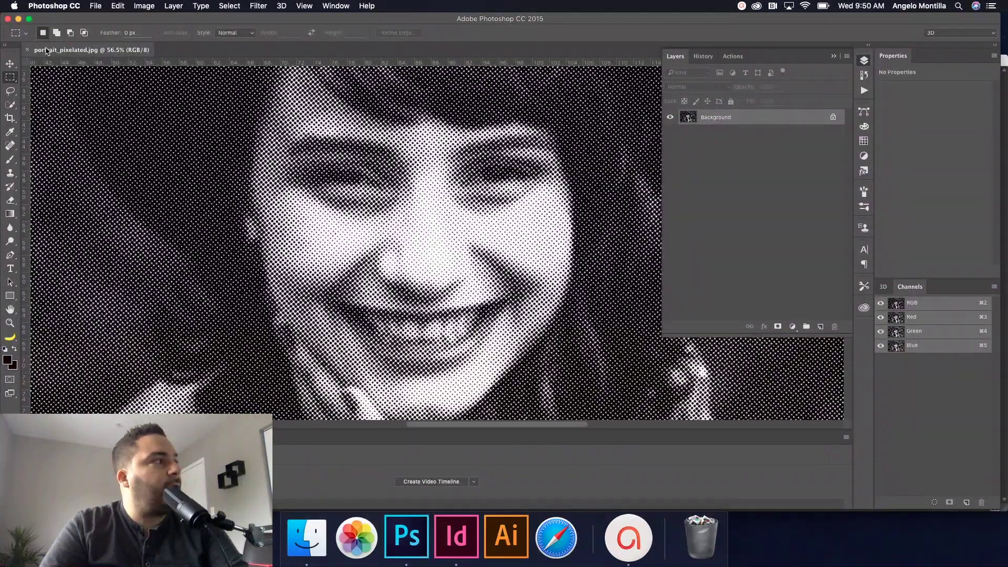
click(28, 50)
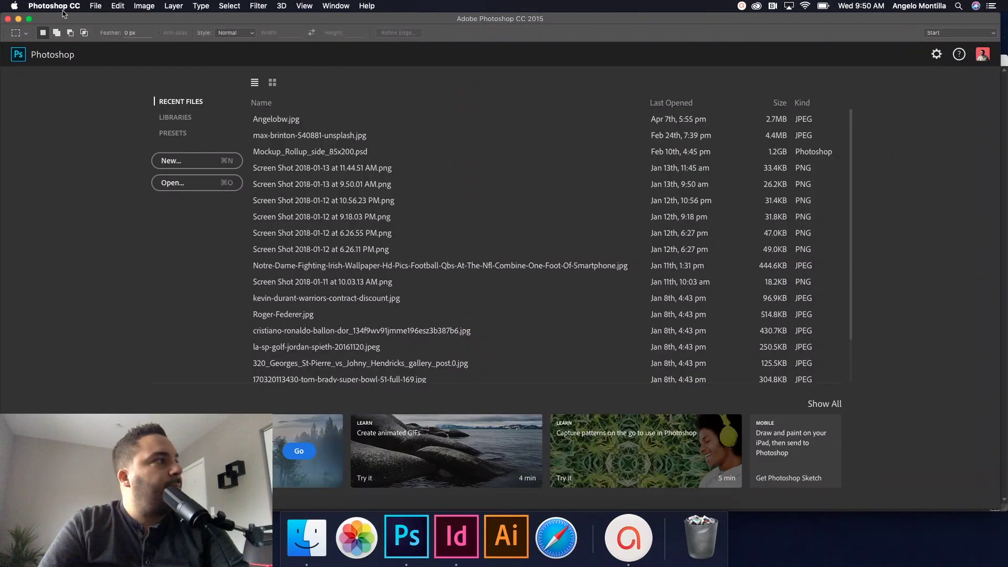
click(18, 20)
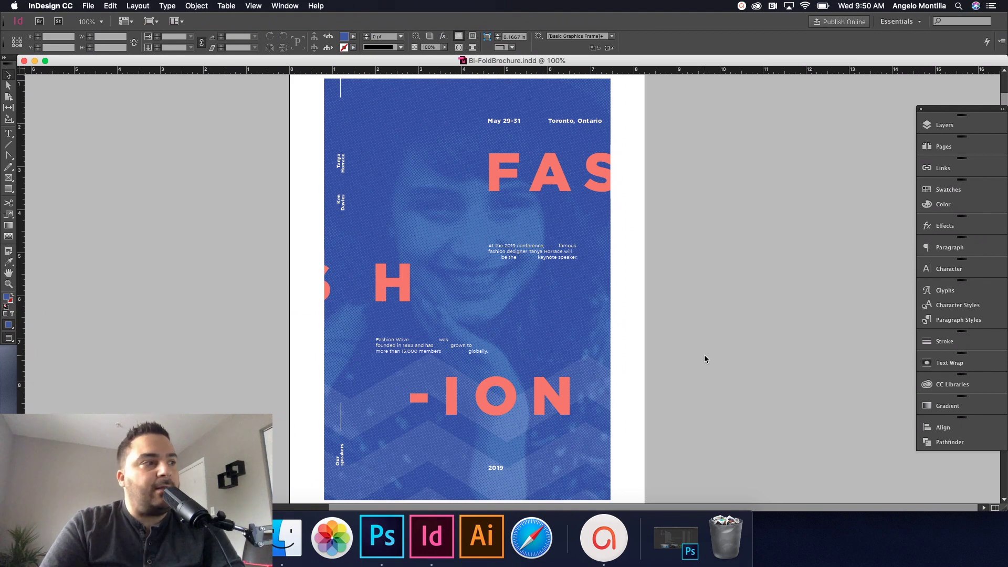
Select and copy the halftone portrait frame on the later page, then zoom out to the full page
scroll(704, 355, down, 2)
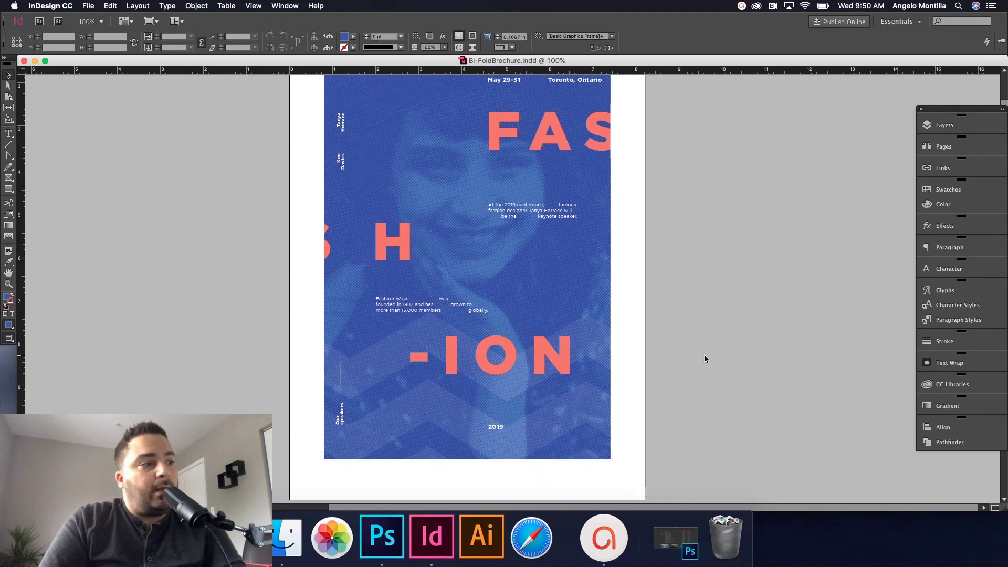
scroll(704, 355, down, 10)
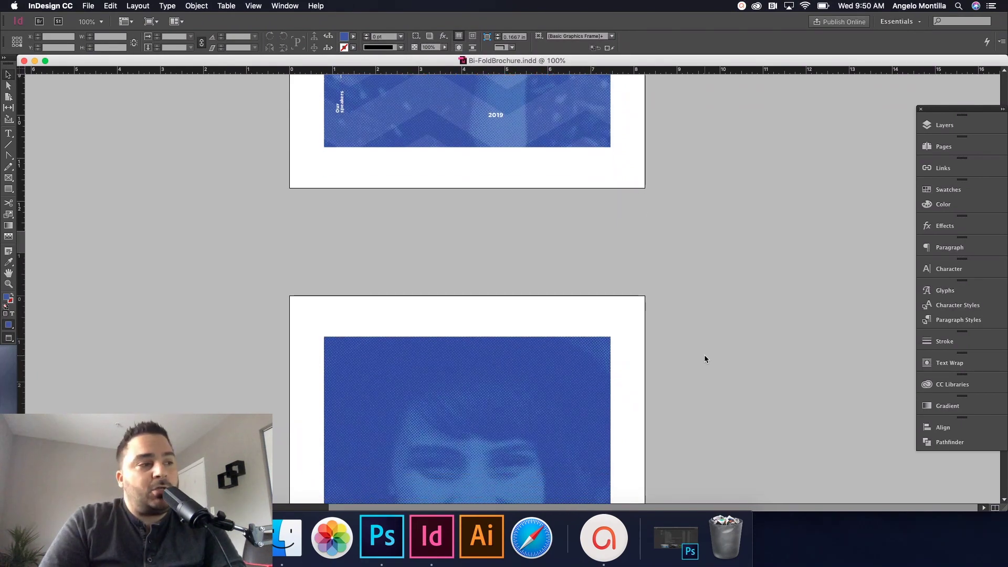
scroll(705, 354, down, 9)
click(545, 354)
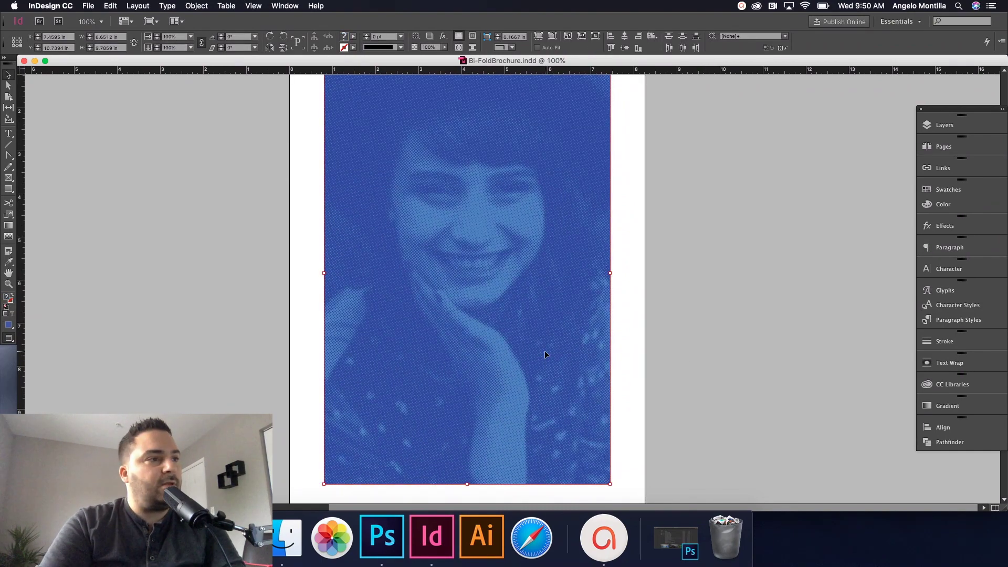
key(super+shift+bracketleft)
key(super+minus)
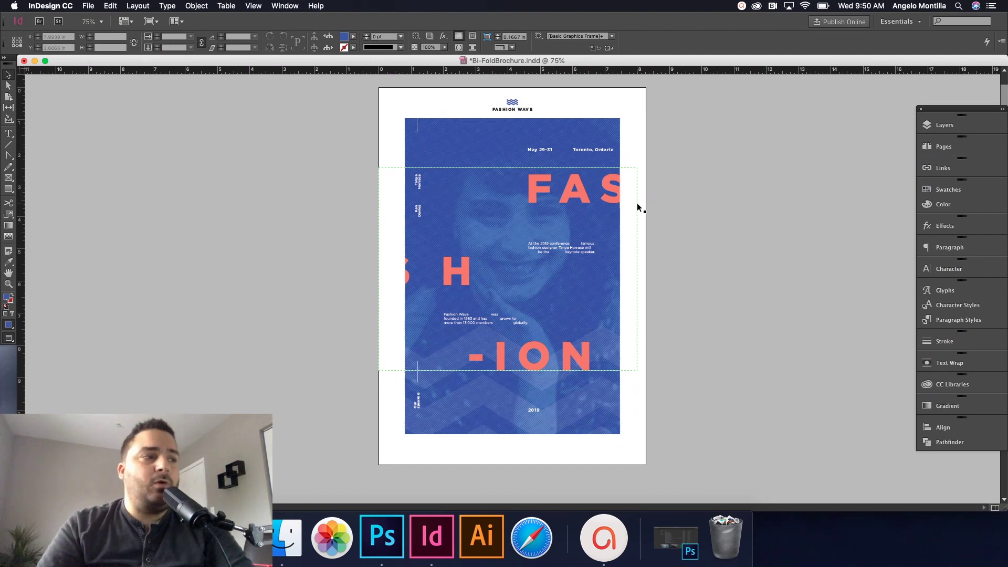
Move down to the blank page after the poster with nothing selected
click(715, 234)
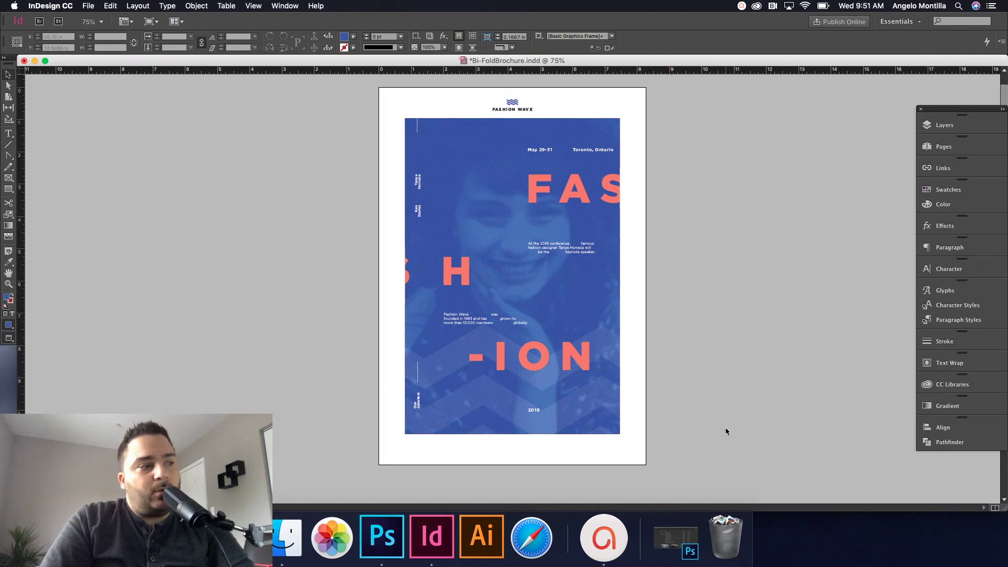
scroll(729, 405, down, 5)
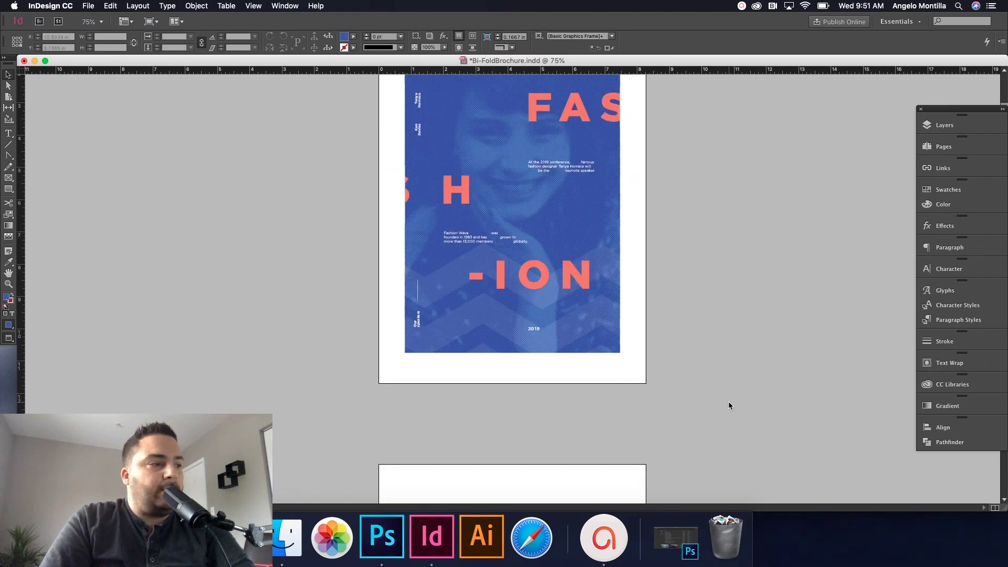
scroll(728, 401, up, 6)
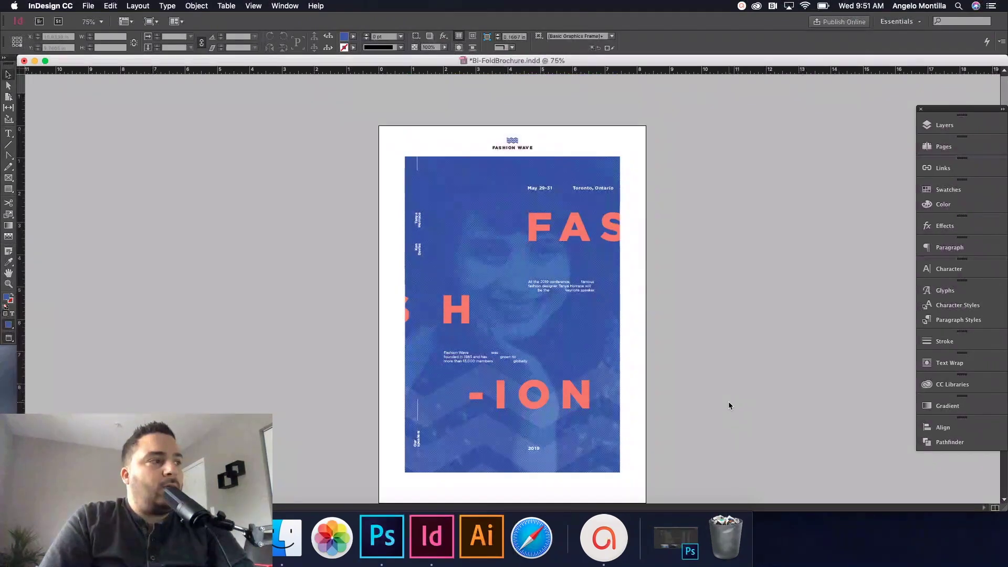
click(452, 178)
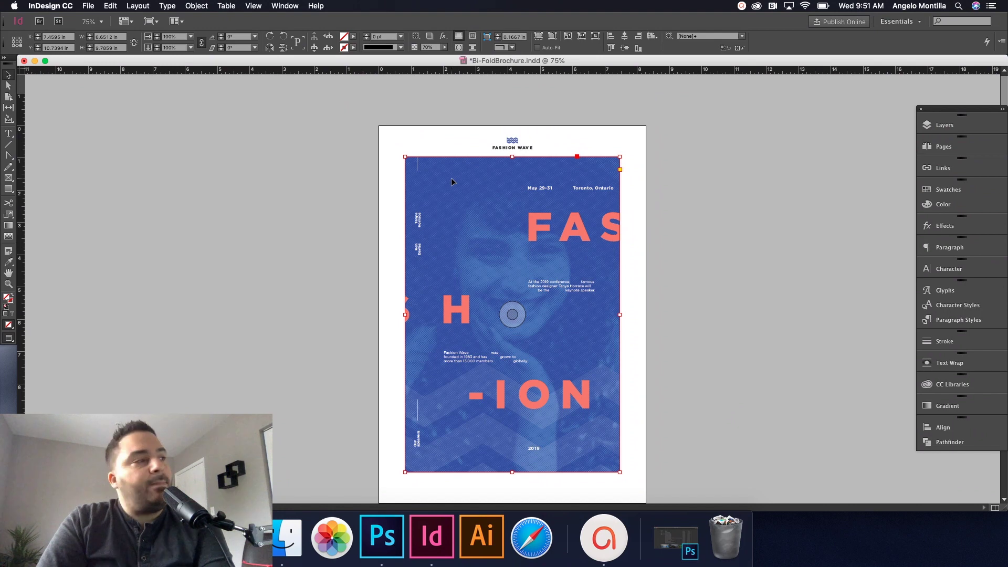
scroll(719, 222, down, 10)
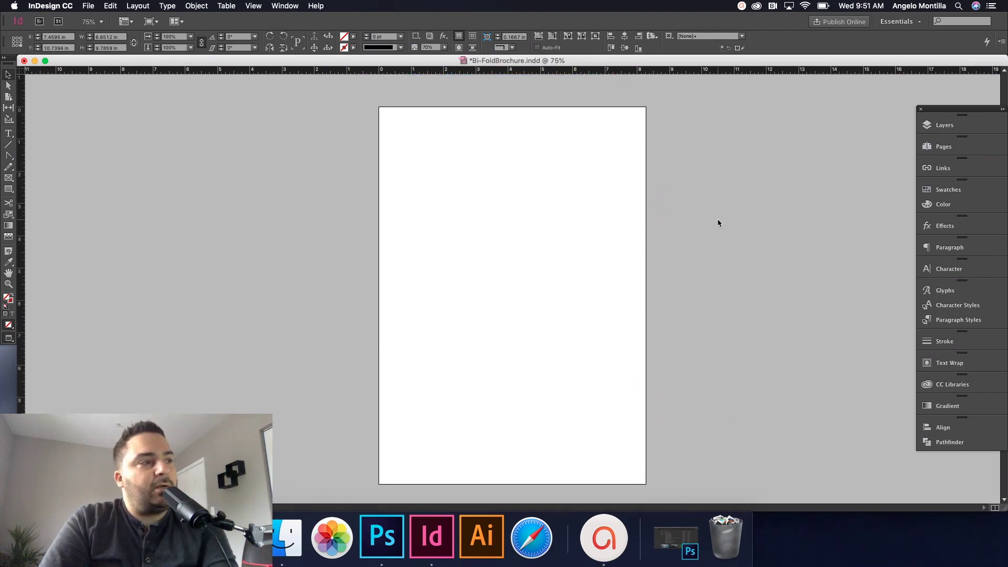
click(546, 239)
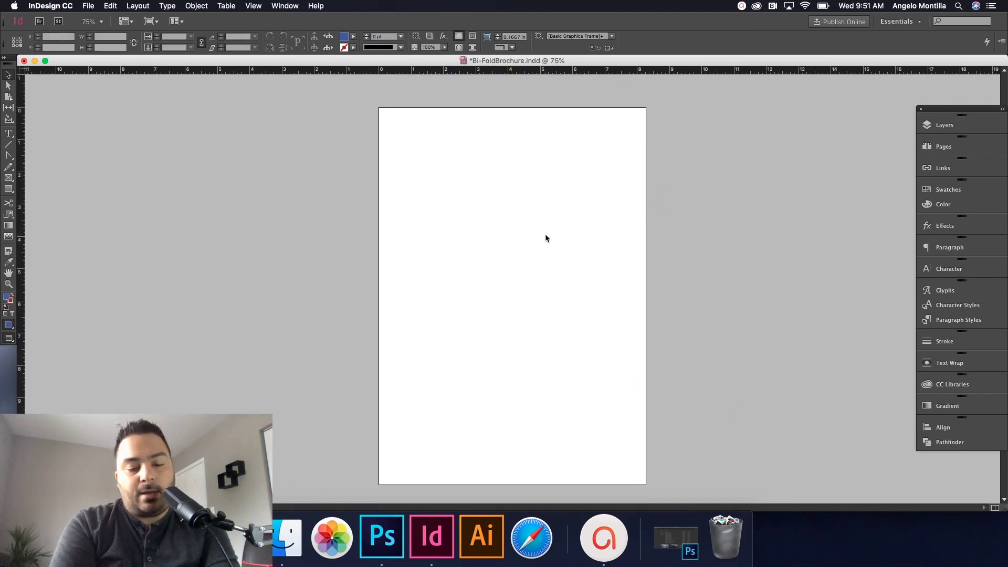
Paste the portrait onto the blank page, undo it, and select the empty frame
key(super+v)
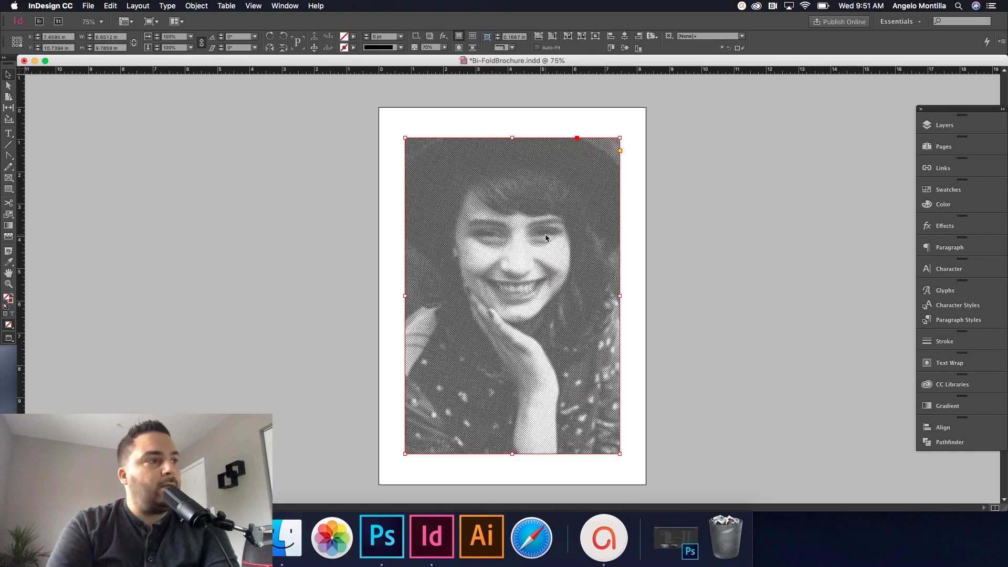
key(super+z)
click(525, 284)
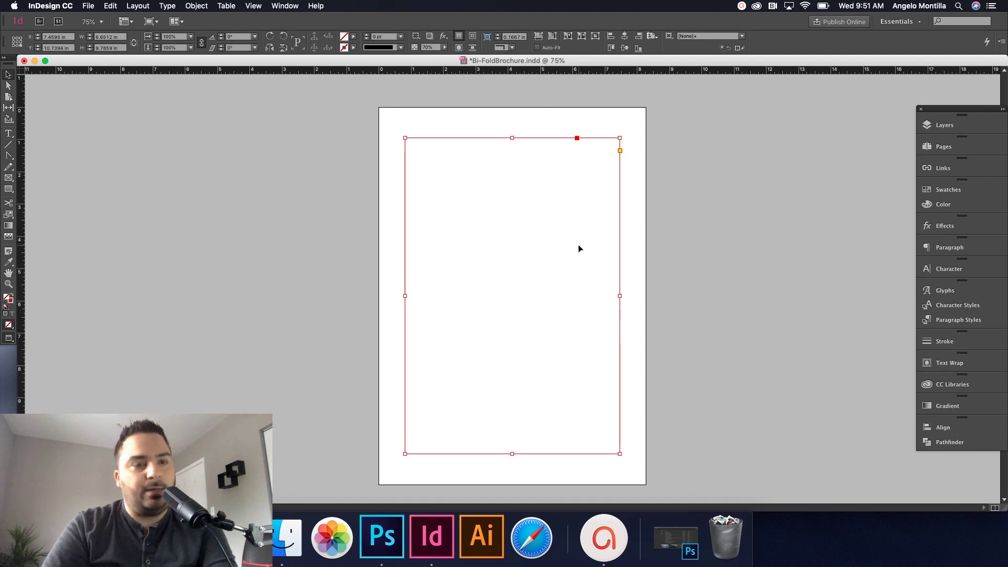
Make colour overlay the active layer and select the page-sized frame
click(962, 128)
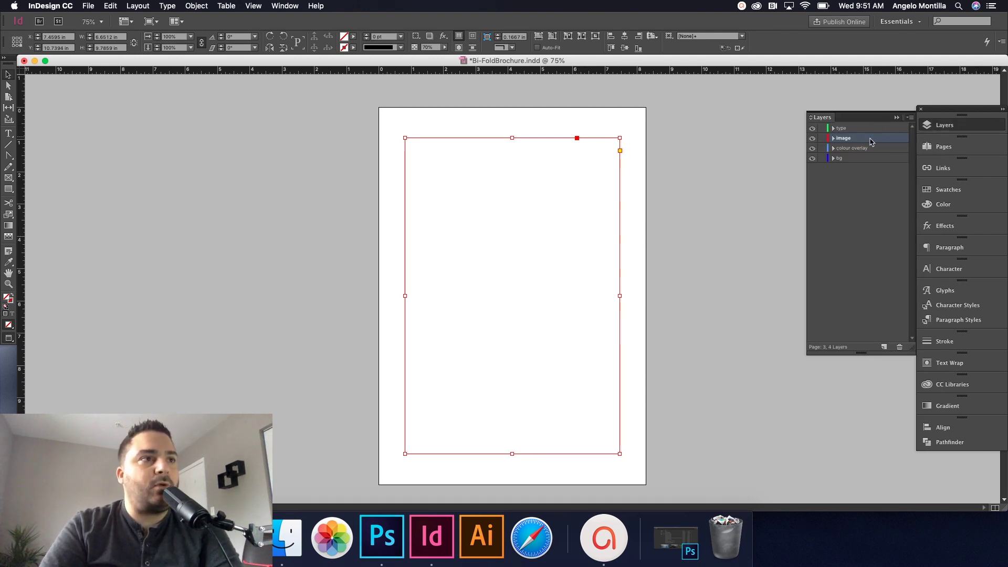
click(607, 163)
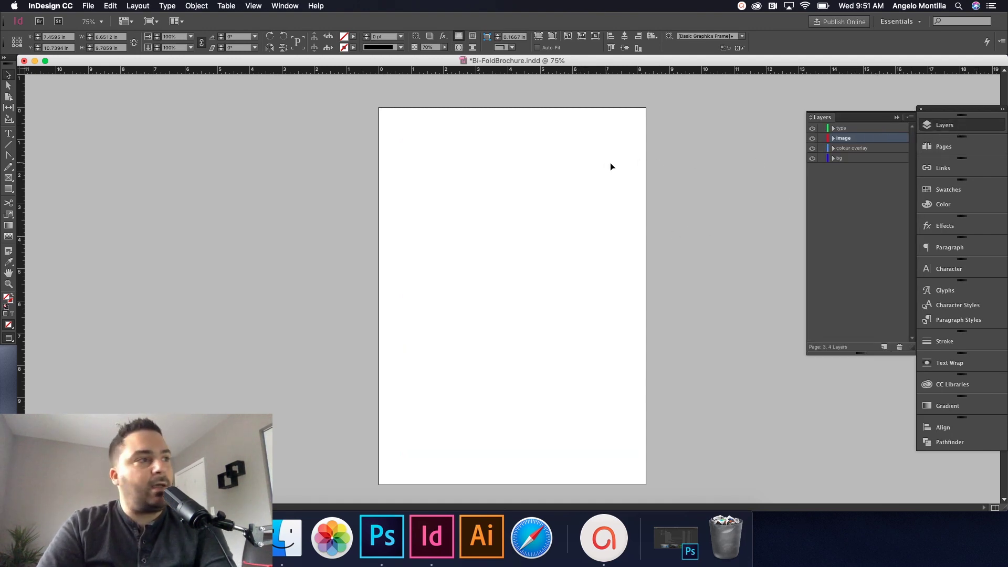
click(826, 149)
click(617, 205)
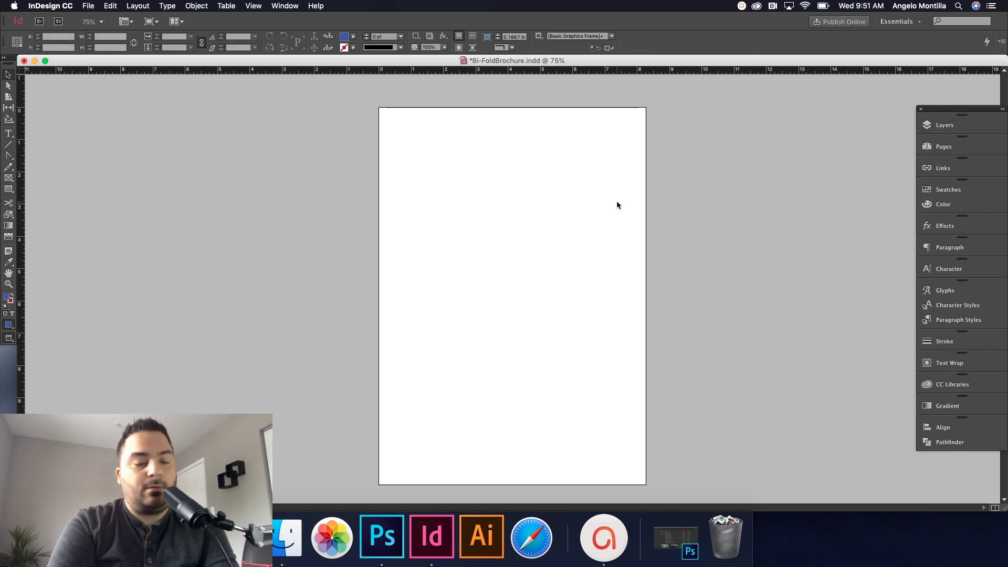
click(617, 205)
click(637, 207)
click(565, 203)
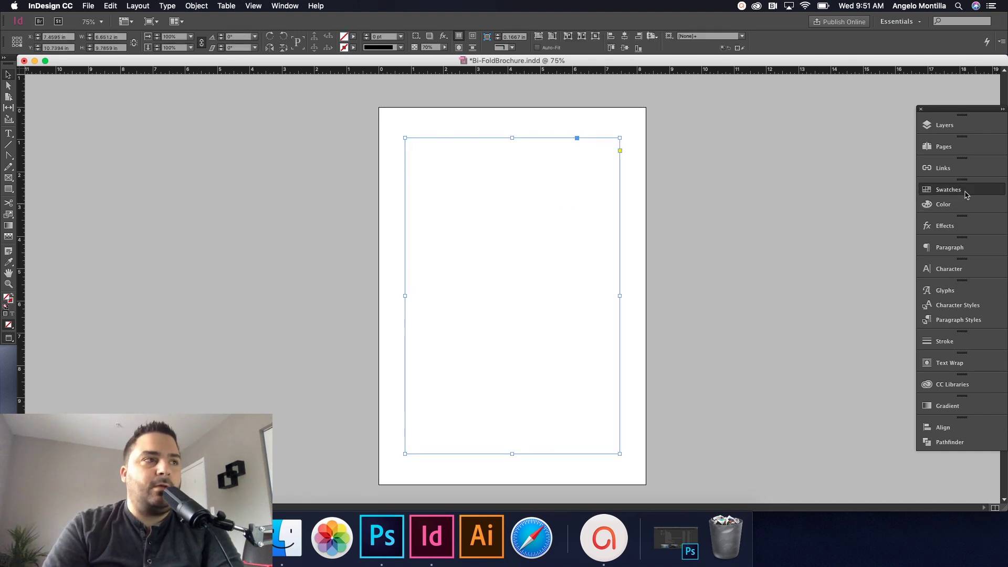
Set the page-sized frame's blend mode to Normal and opacity to 100%
click(948, 190)
click(944, 232)
click(835, 230)
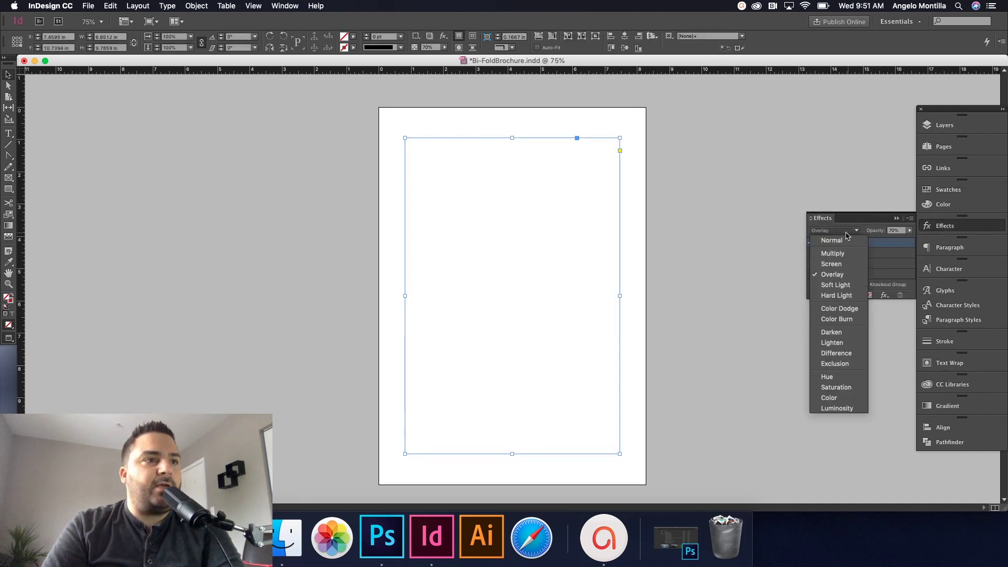
click(823, 237)
click(910, 231)
drag(896, 242, 924, 244)
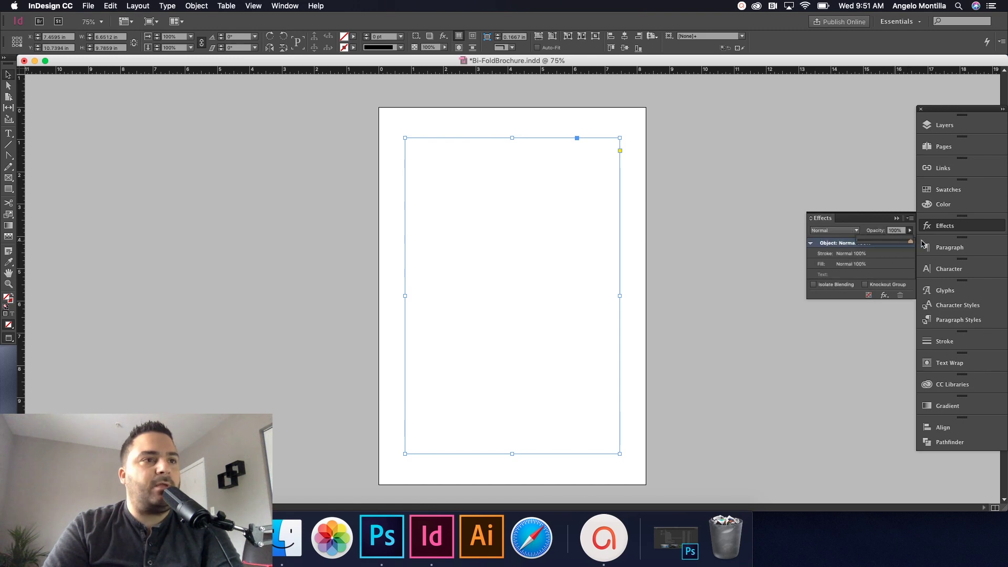
click(673, 187)
click(563, 178)
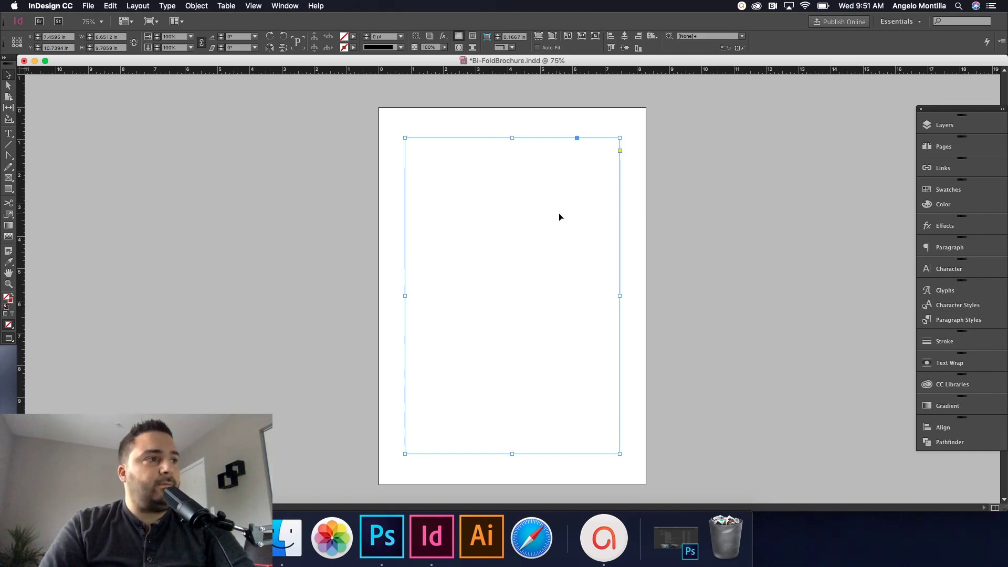
Fill the frame with the PANTONE P 102-7 U blue swatch
click(949, 188)
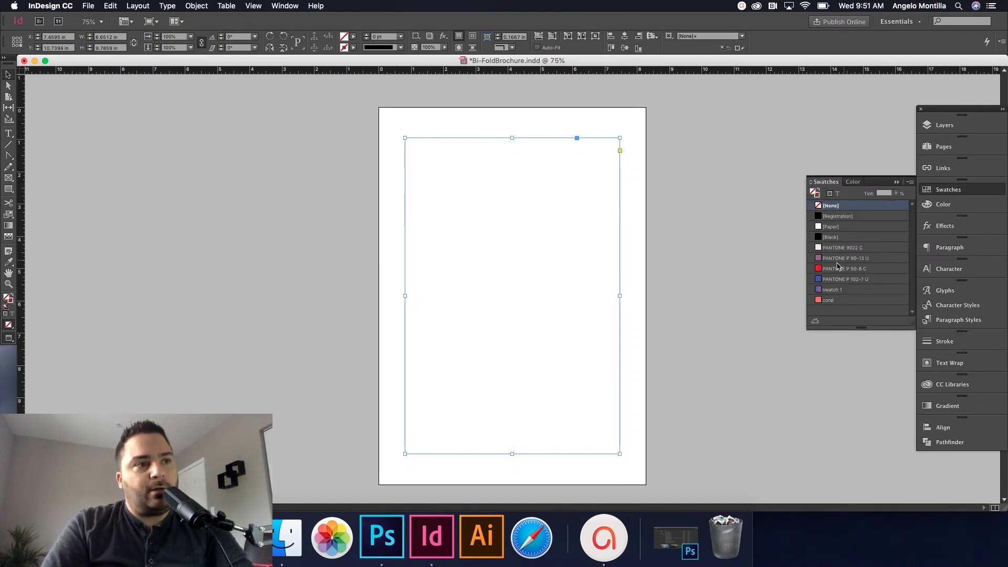
click(845, 279)
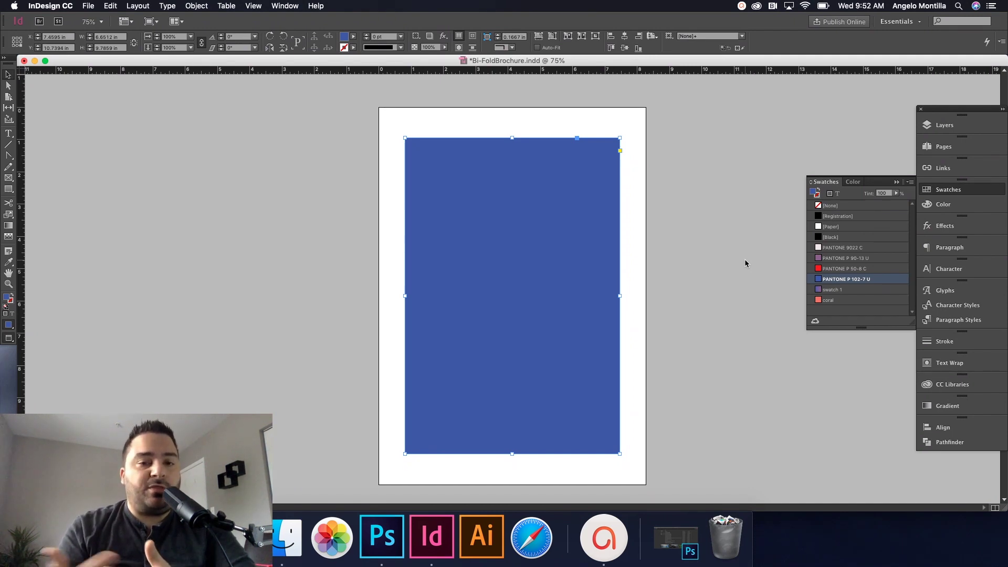
click(549, 204)
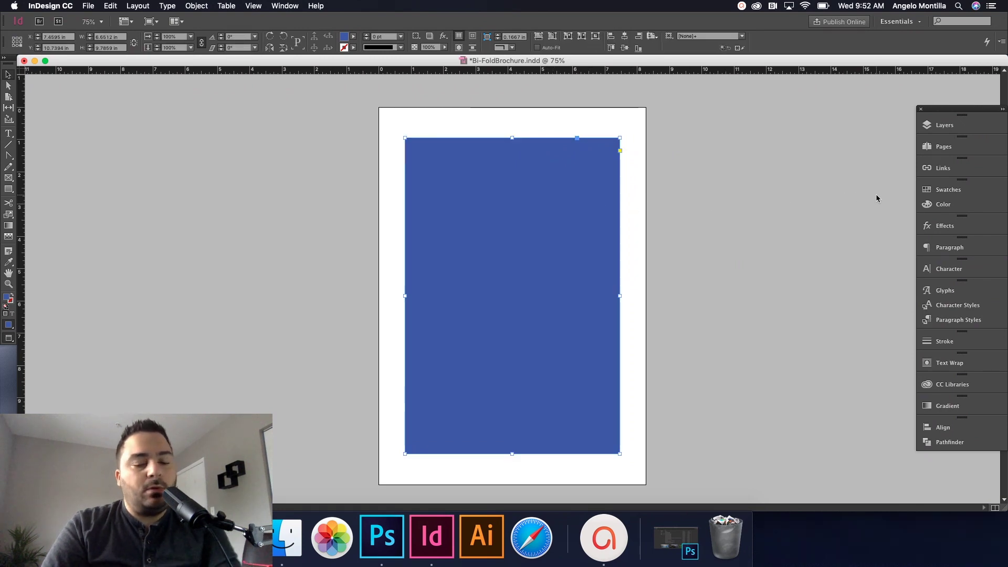
click(677, 199)
scroll(716, 189, up, 2)
Duplicate the blue rectangle onto the left pasteboard and set the copy's fill to [None]
click(543, 234)
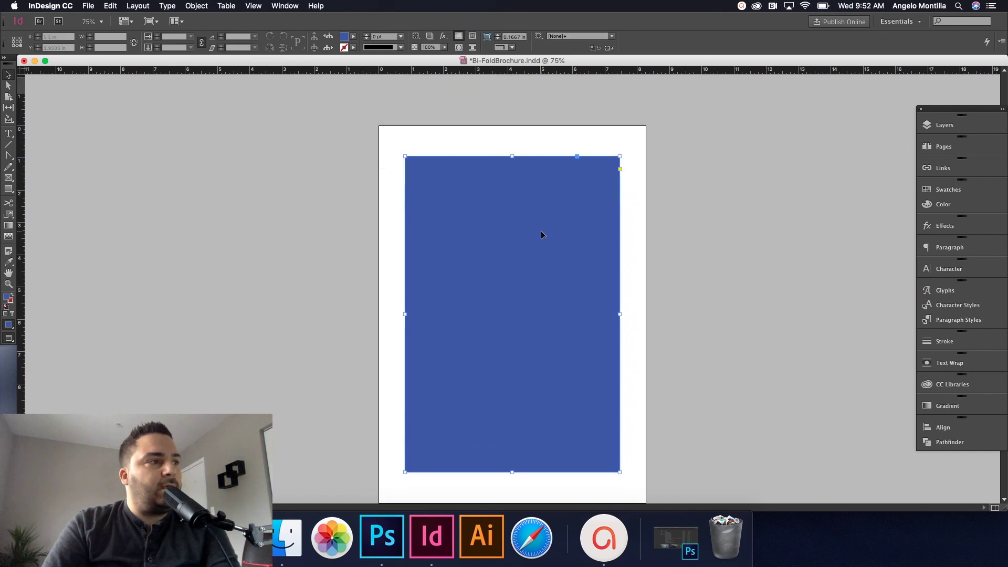
mouse_move(574, 229)
mouse_down()
mouse_move(346, 237)
mouse_move(362, 228)
mouse_move(332, 223)
mouse_up()
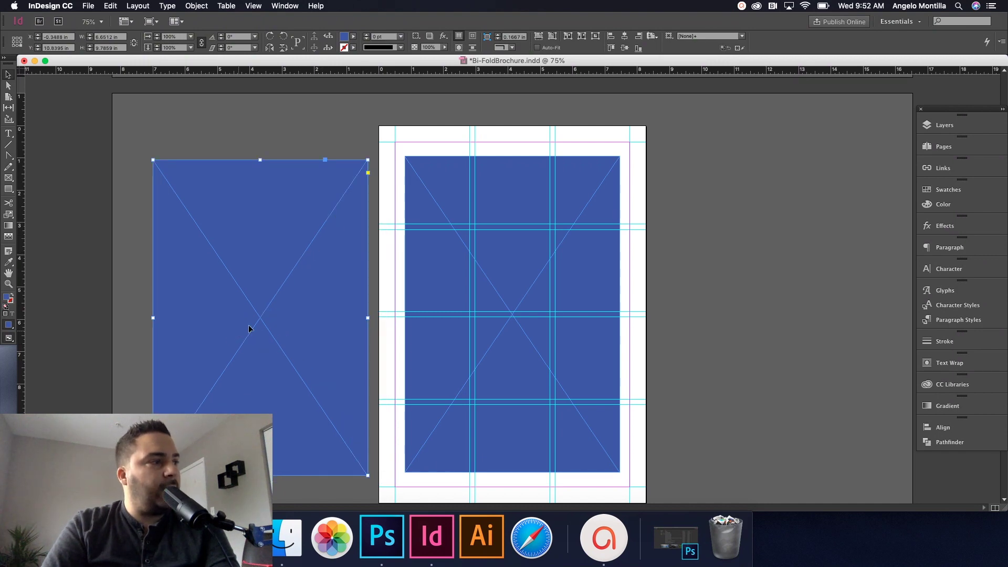
click(941, 190)
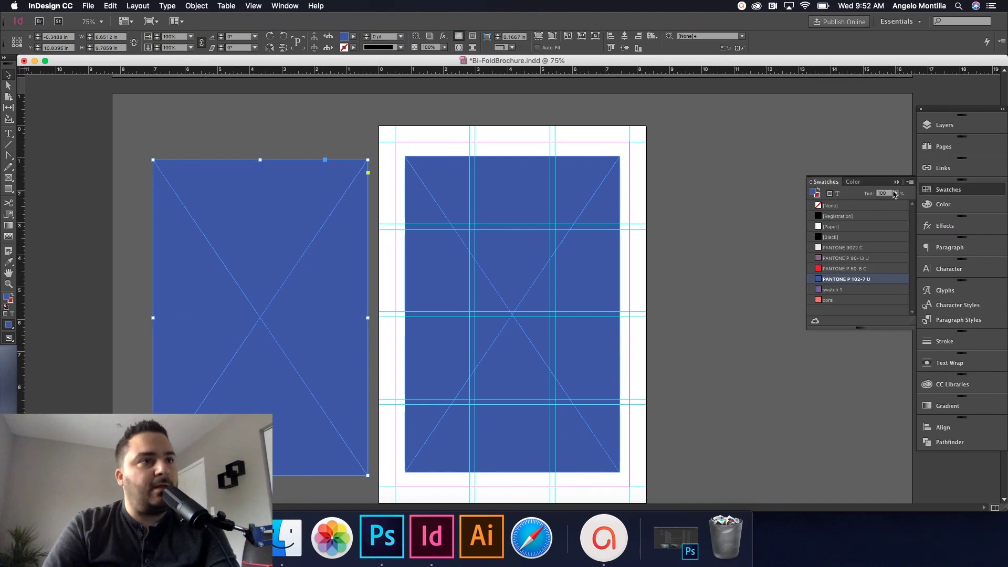
click(826, 206)
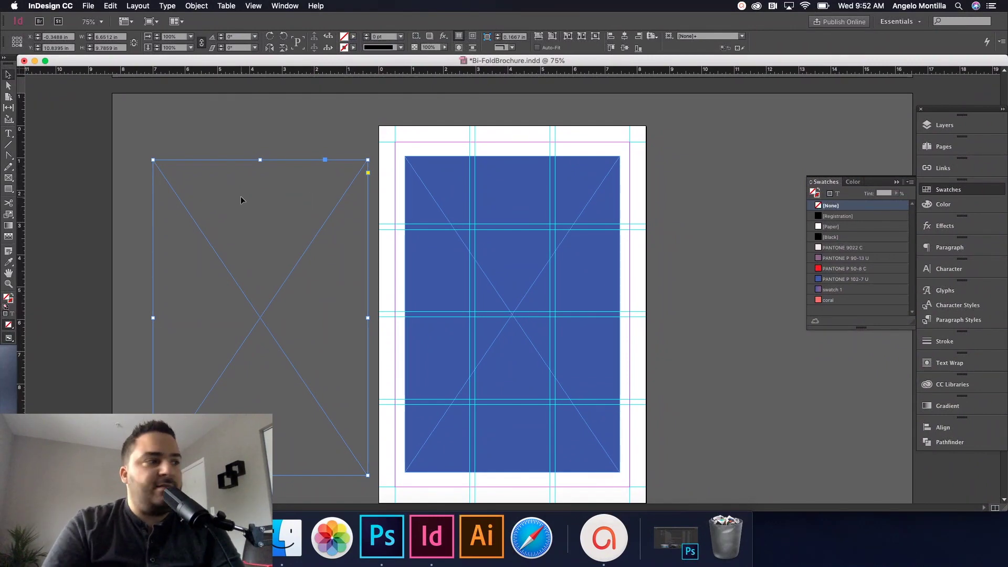
Open and dismiss the Place dialog, then browse the menus for the Place command
key(super+d)
click(642, 337)
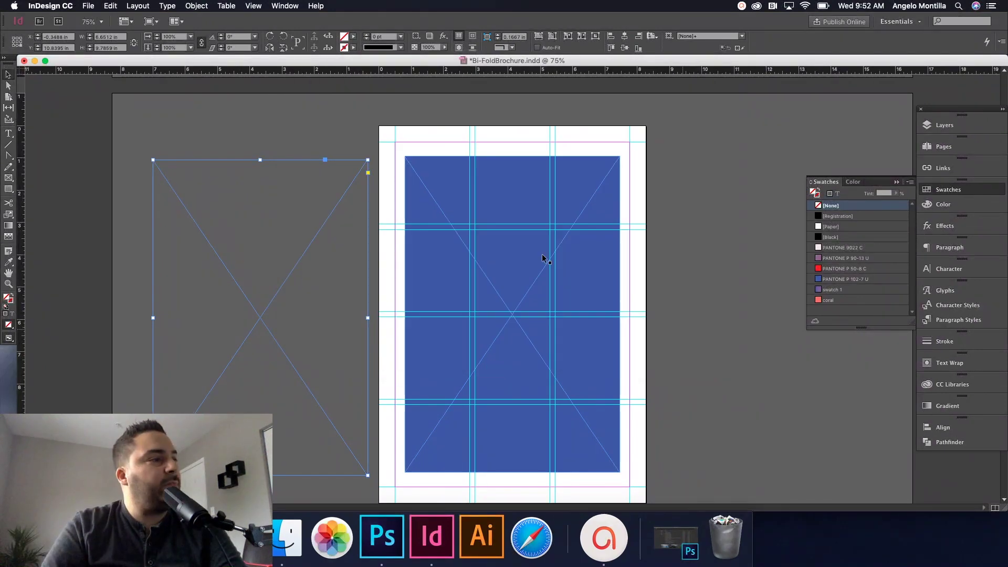
click(68, 5)
mouse_move(88, 6)
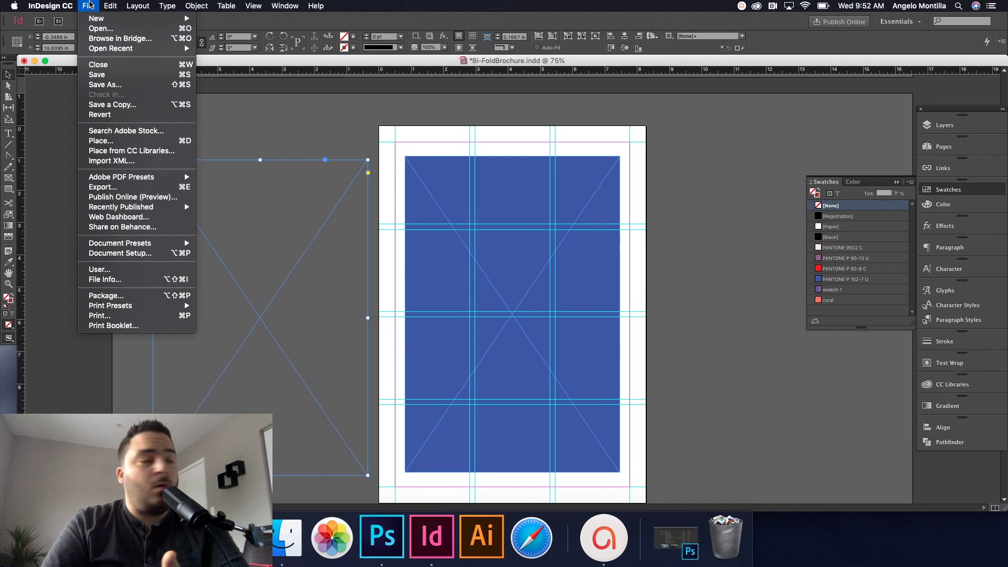
Place portrait_pixelated.jpg from the May 22 Tutorial folder into the empty frame
click(306, 225)
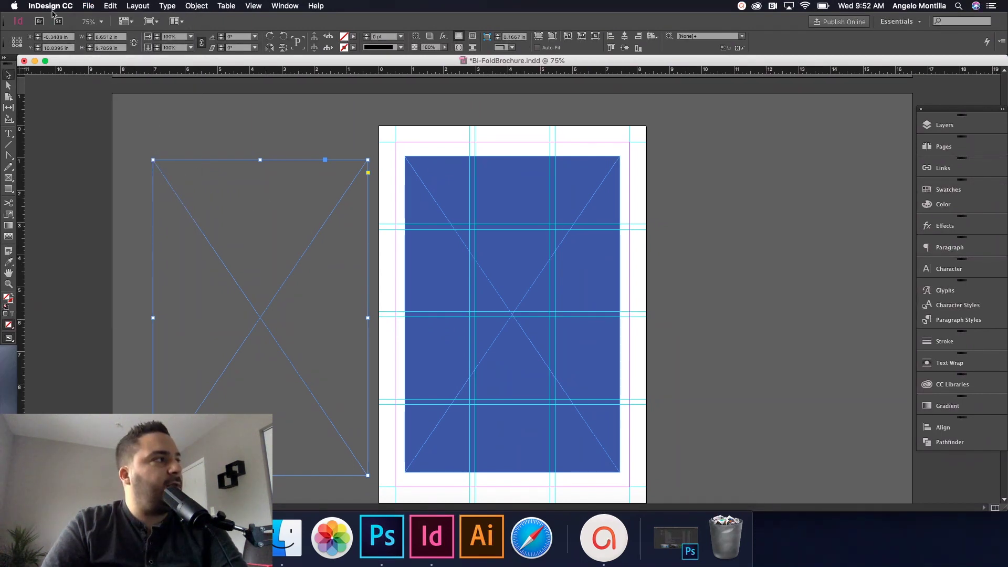
click(87, 5)
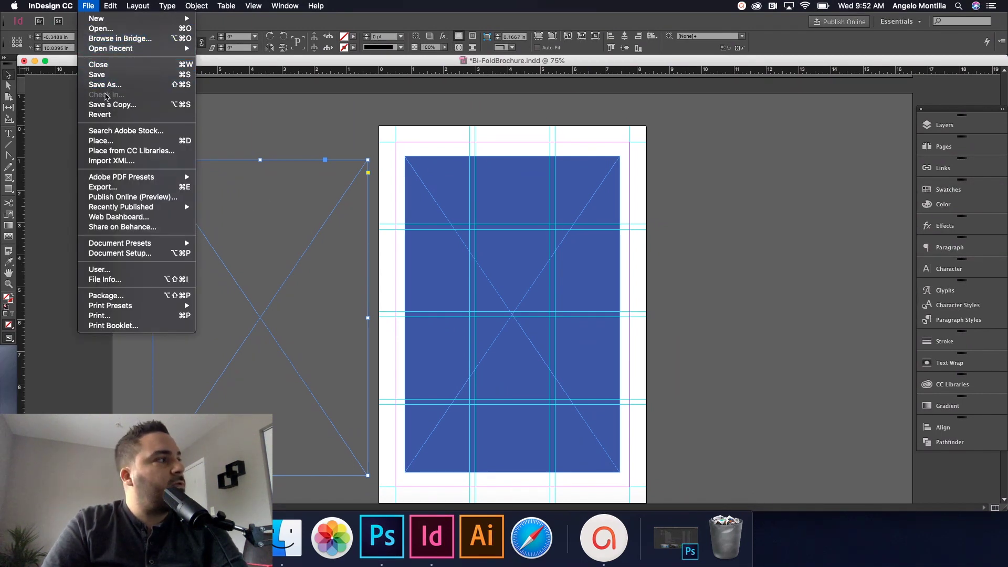
click(101, 140)
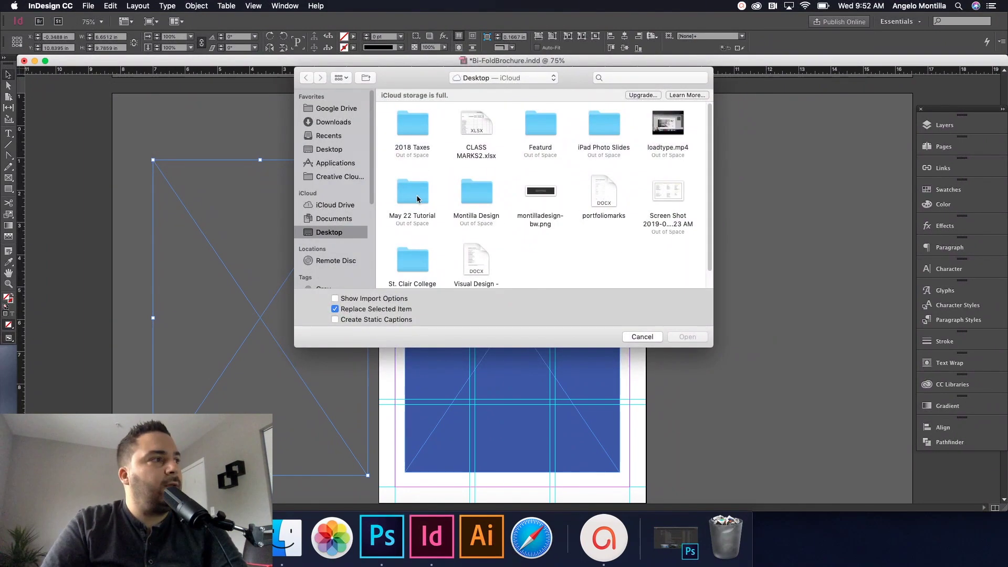
double_click(414, 211)
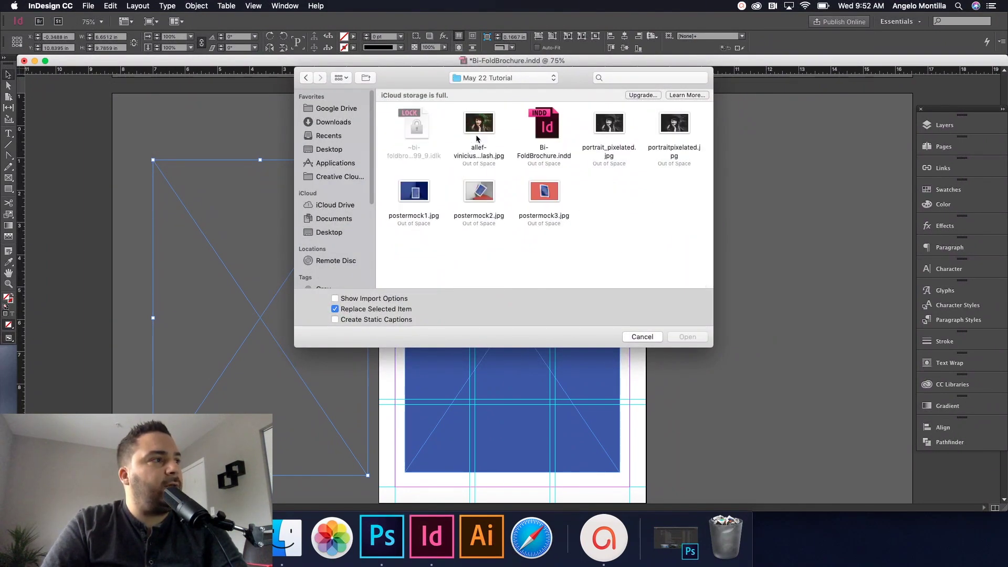
click(609, 125)
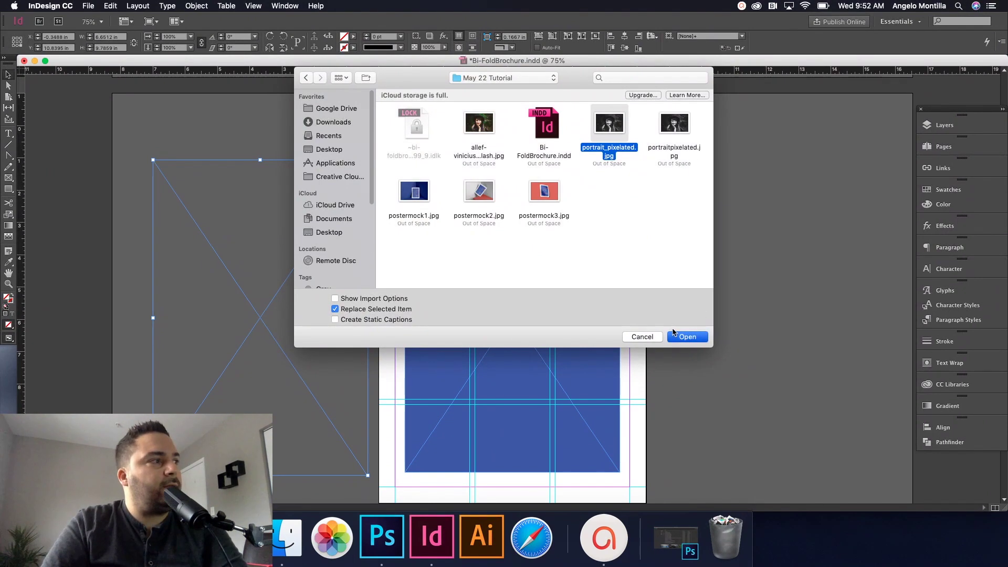
click(686, 338)
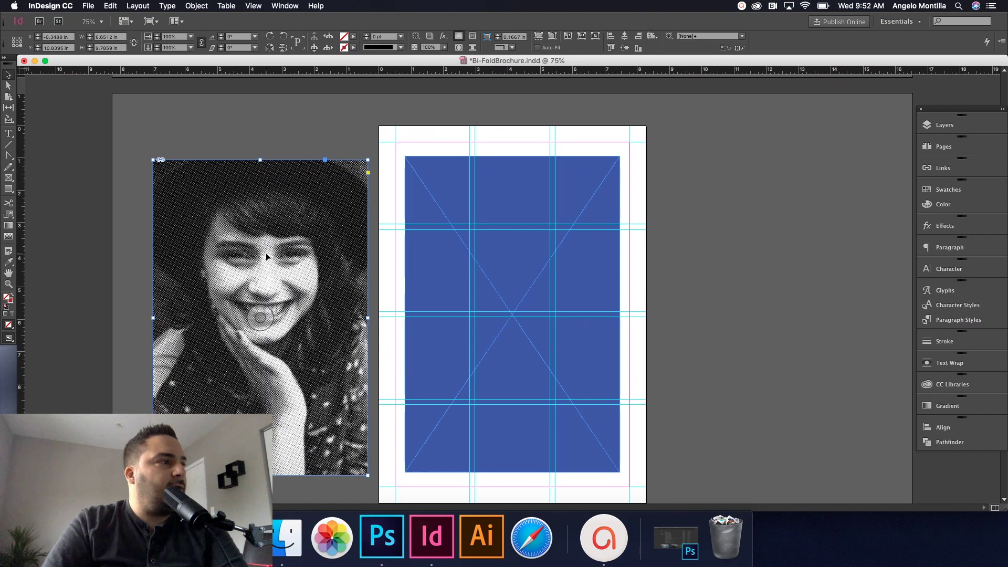
Undo the trial move and cut the portrait frame to the clipboard
drag(280, 258, 276, 200)
key(super+z)
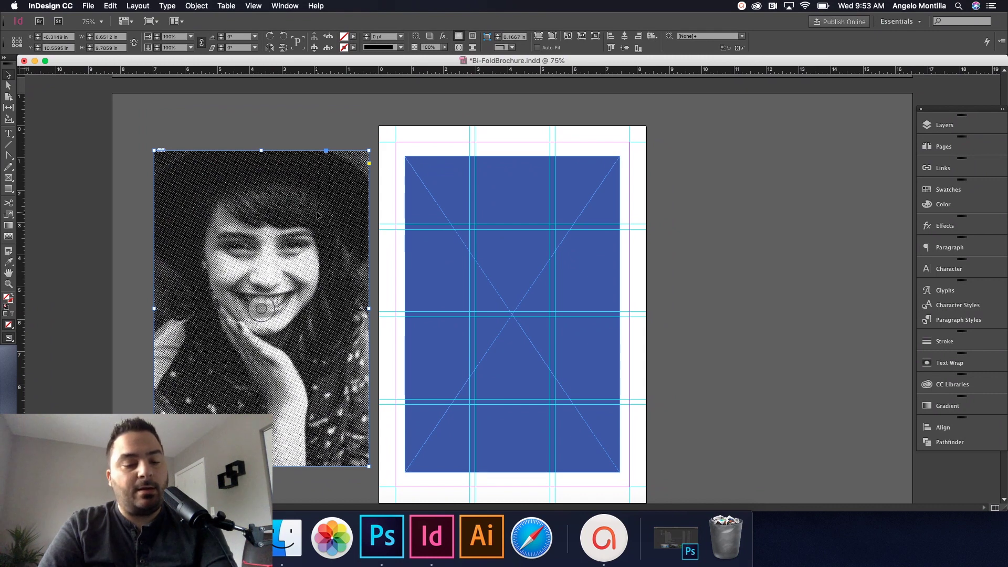
key(Delete)
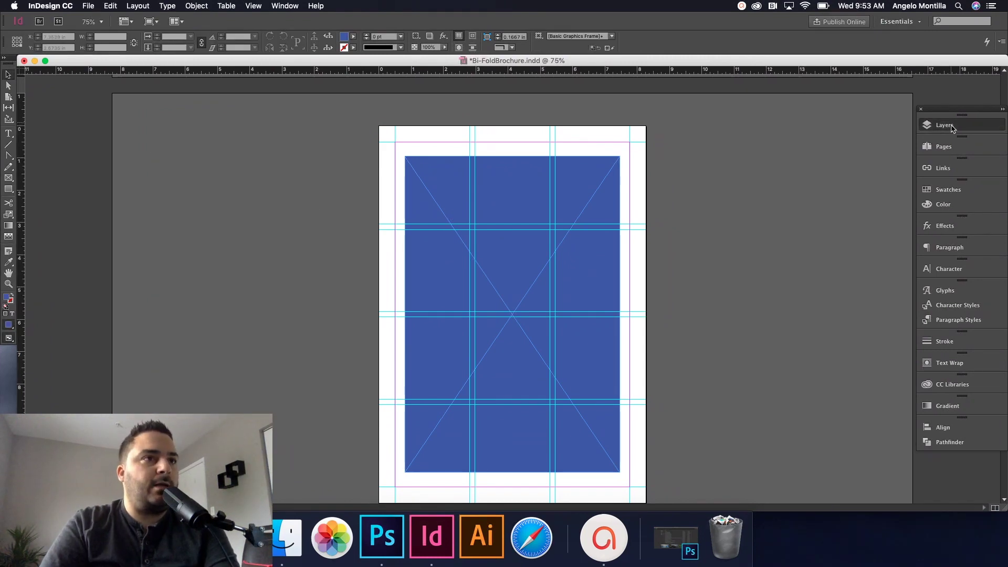
Paste the portrait frame back and park it on the left pasteboard
click(945, 125)
click(279, 236)
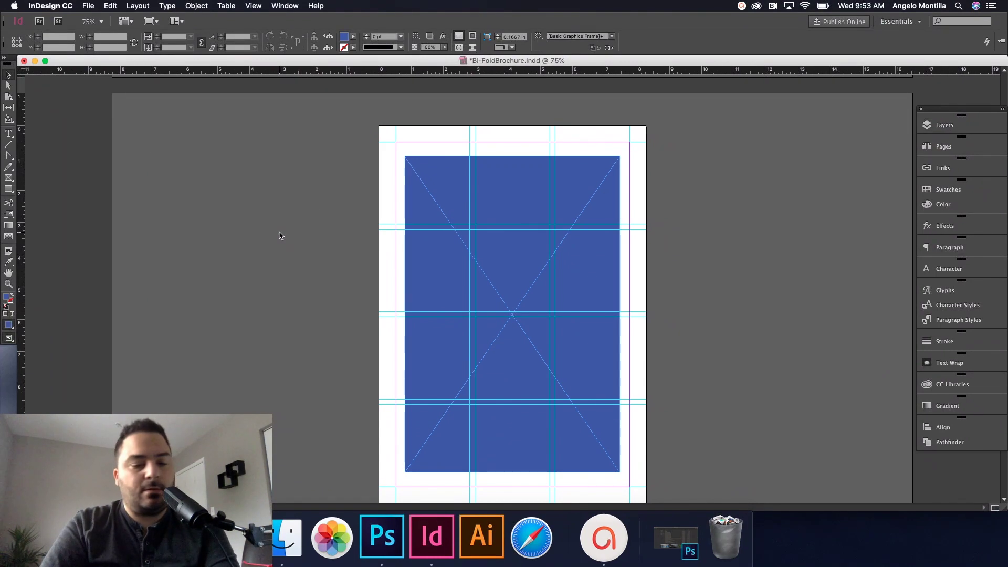
key(super+v)
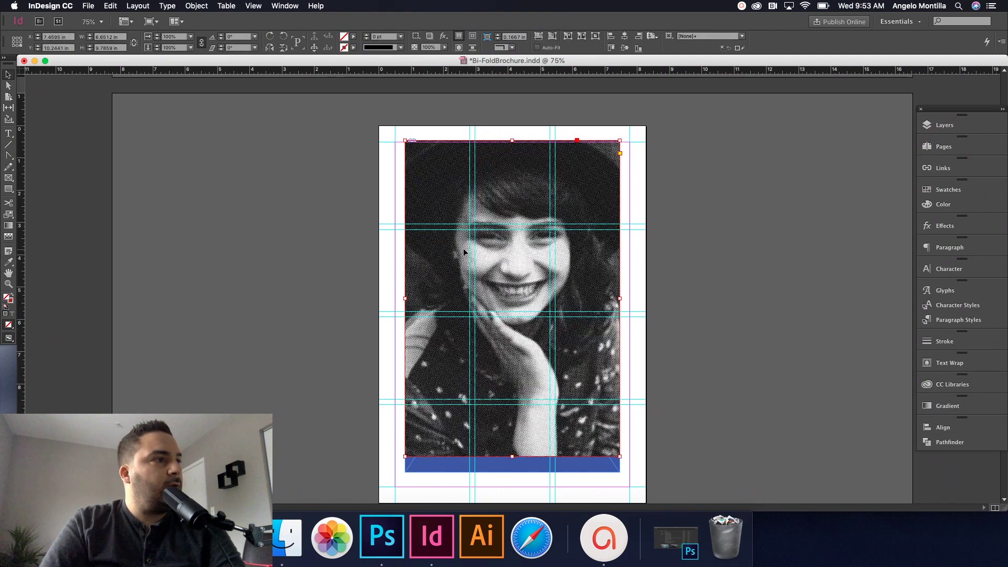
drag(464, 253, 235, 279)
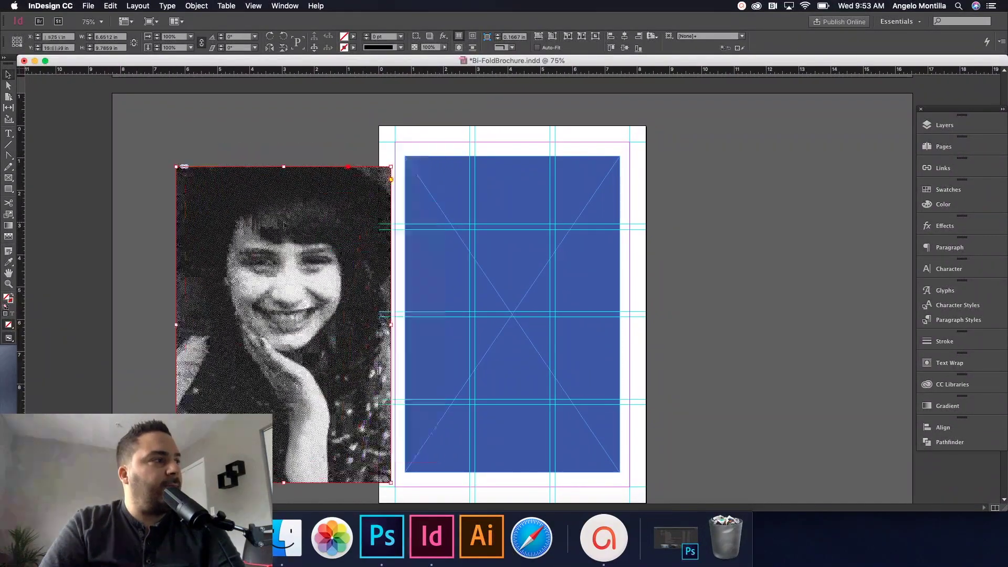
Align the portrait frame exactly over the blue rectangle and view it at 100%
click(450, 256)
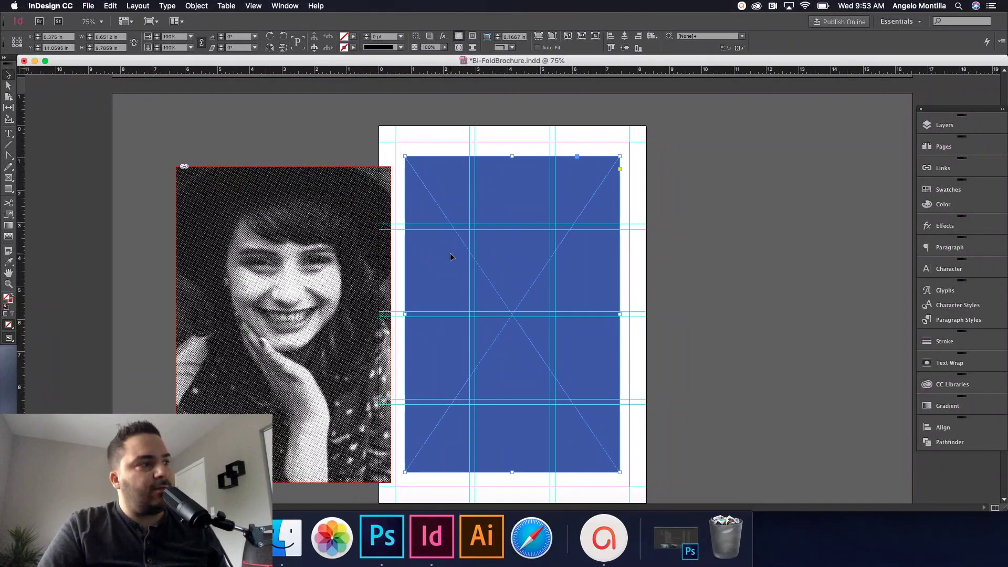
click(331, 259)
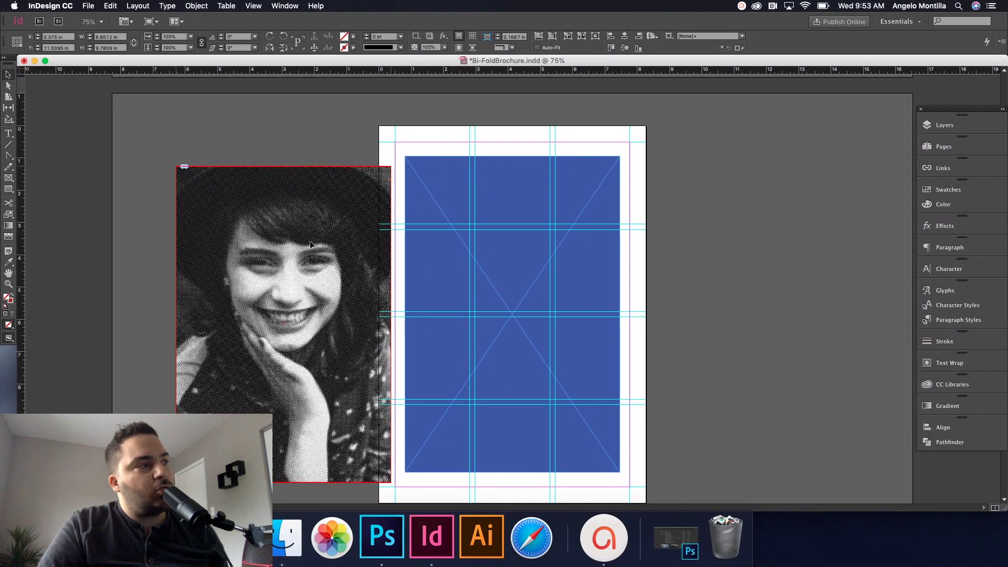
drag(237, 245, 469, 236)
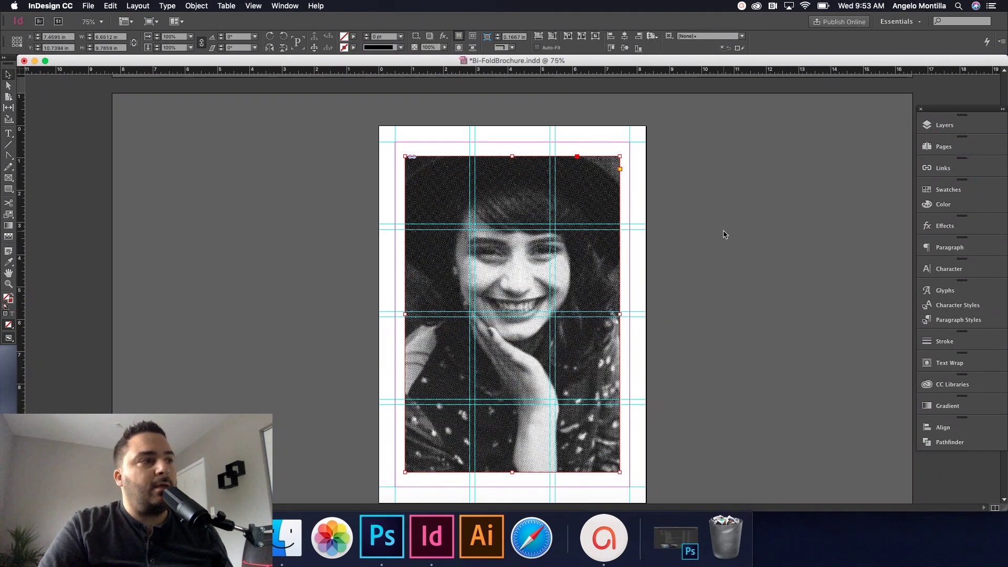
click(693, 239)
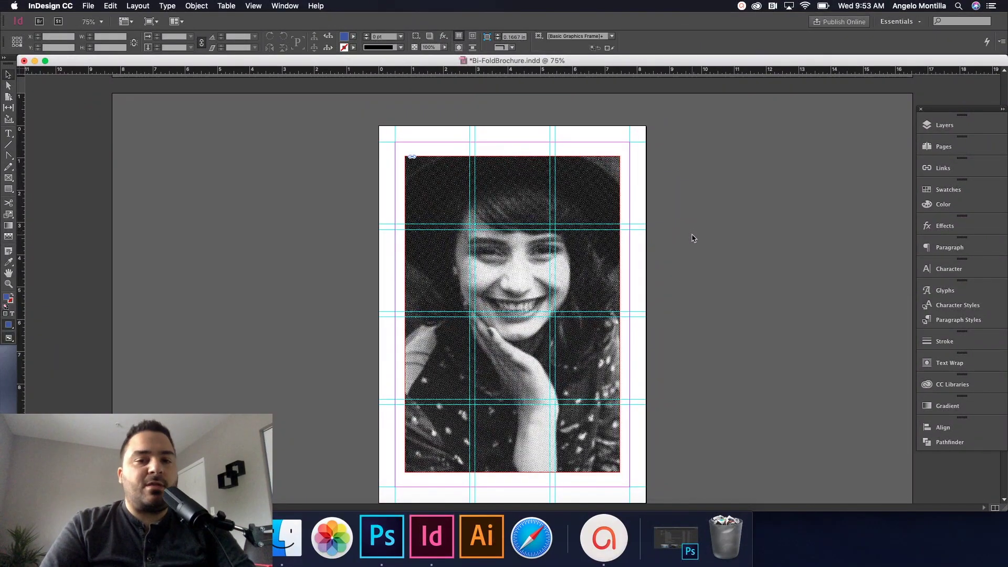
click(580, 254)
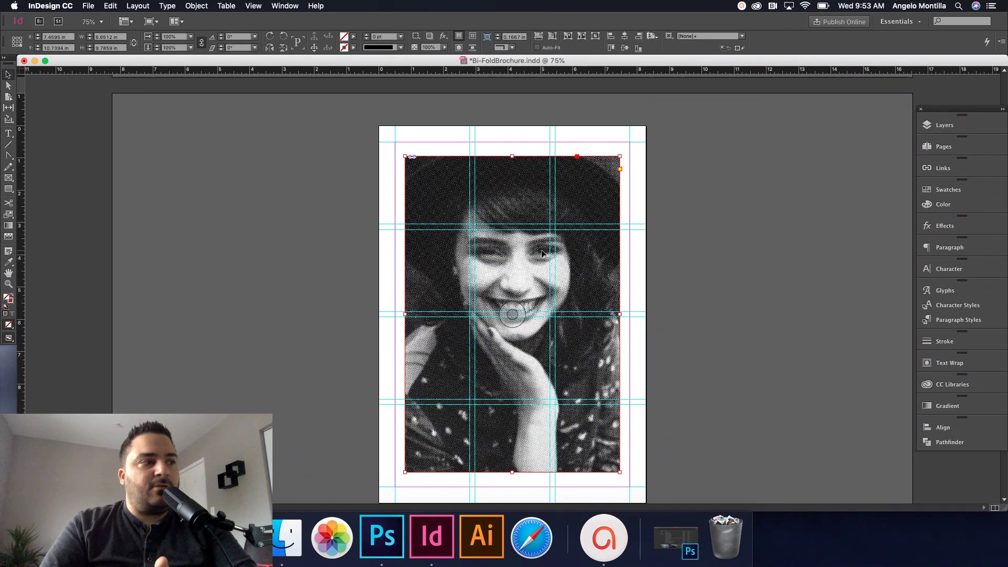
key(super+equal)
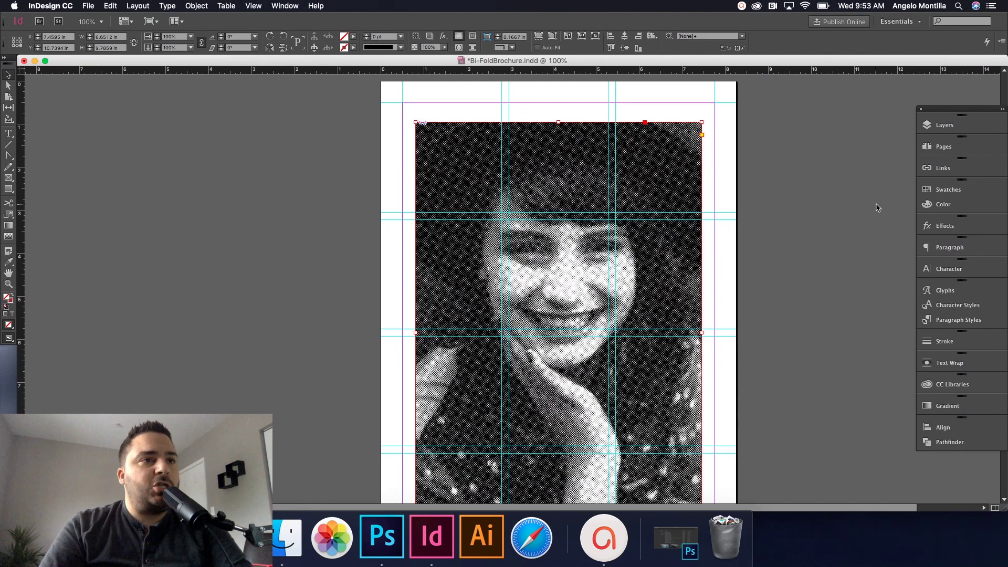
Set the halftone portrait's blending mode to Multiply in the Effects panel, then deselect
click(944, 228)
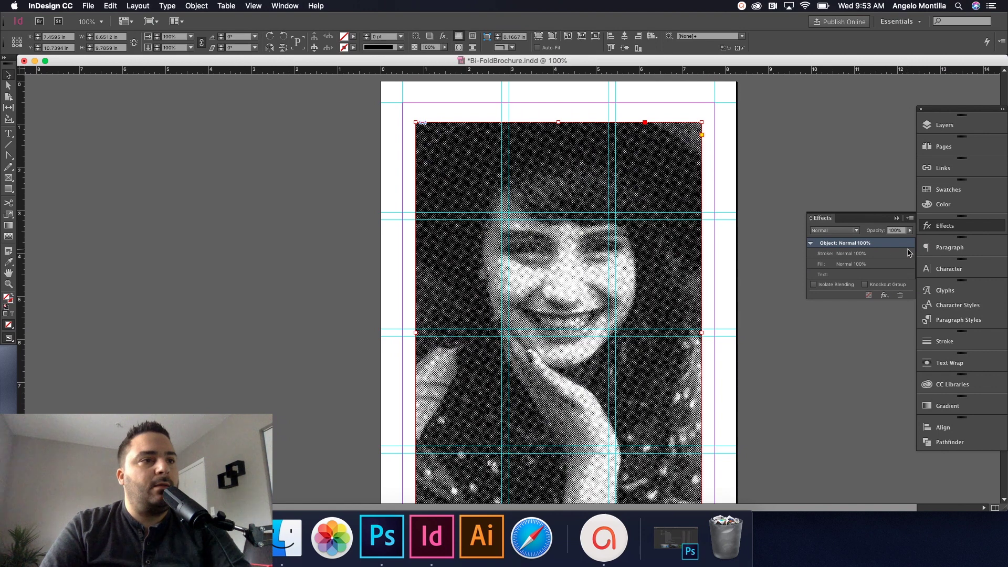
click(288, 5)
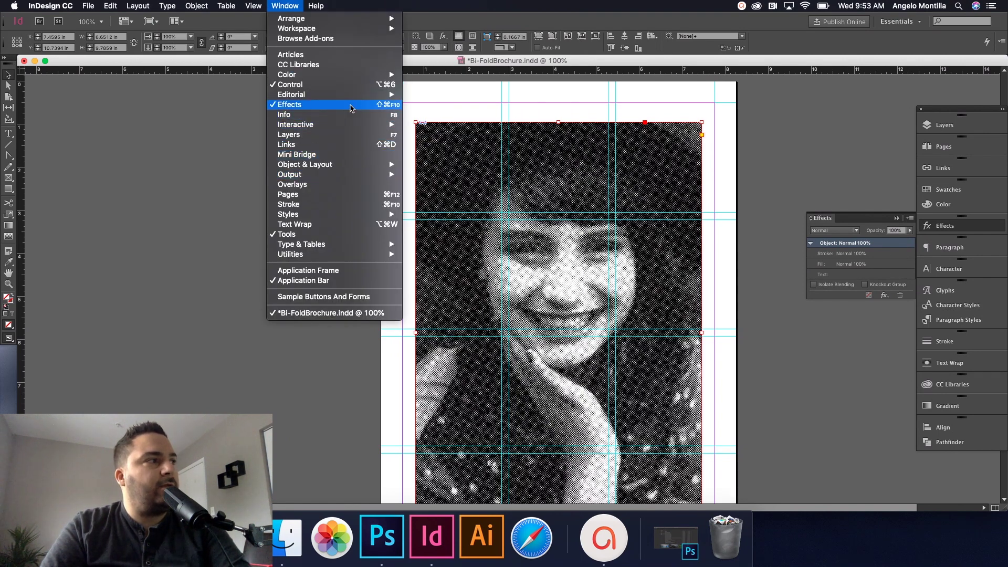
click(280, 4)
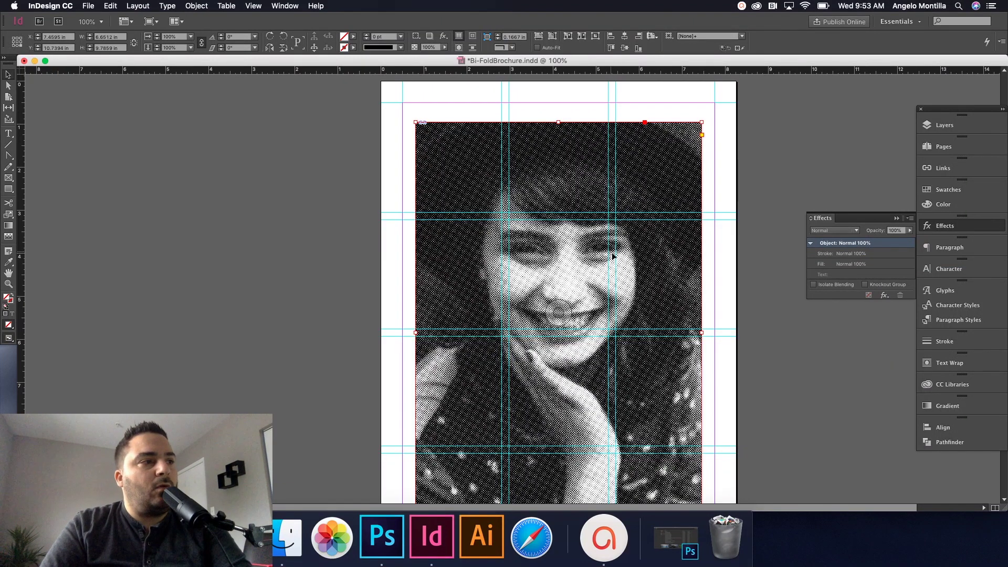
click(857, 232)
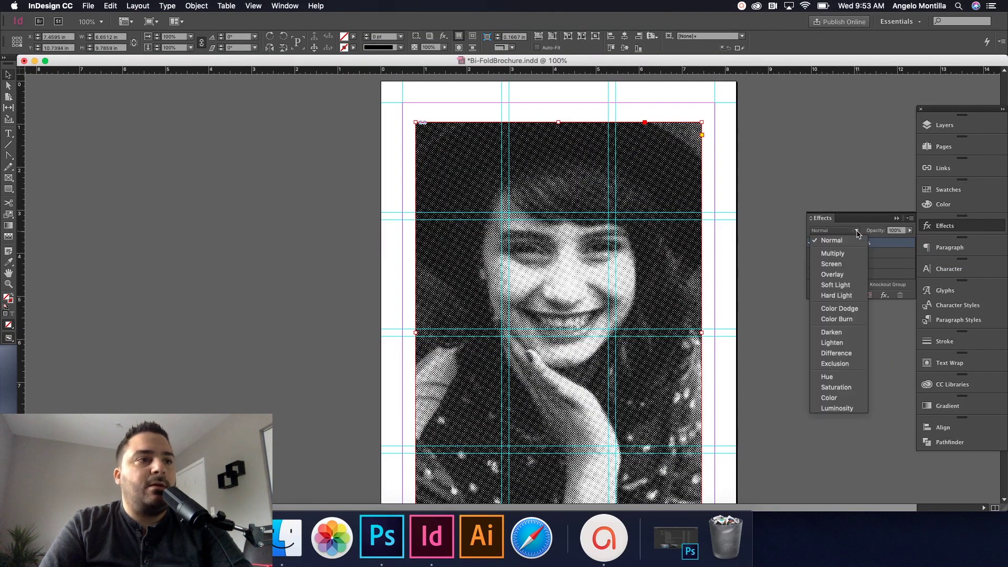
click(857, 231)
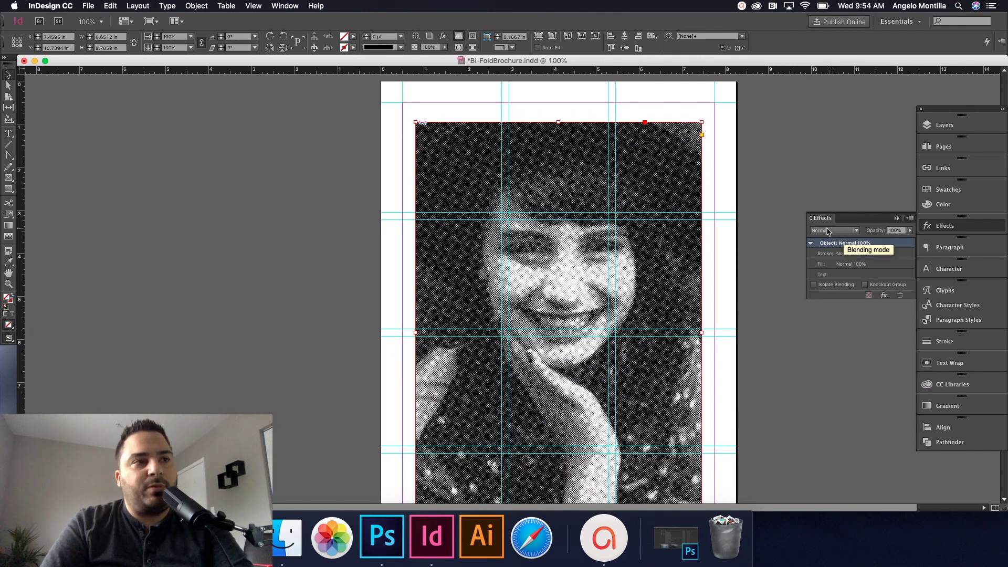
click(857, 232)
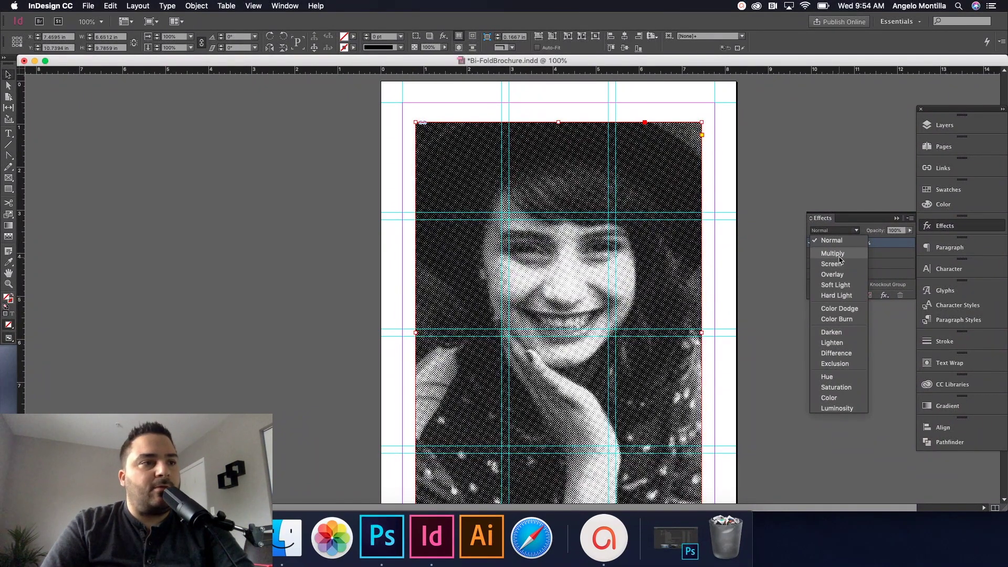
click(841, 257)
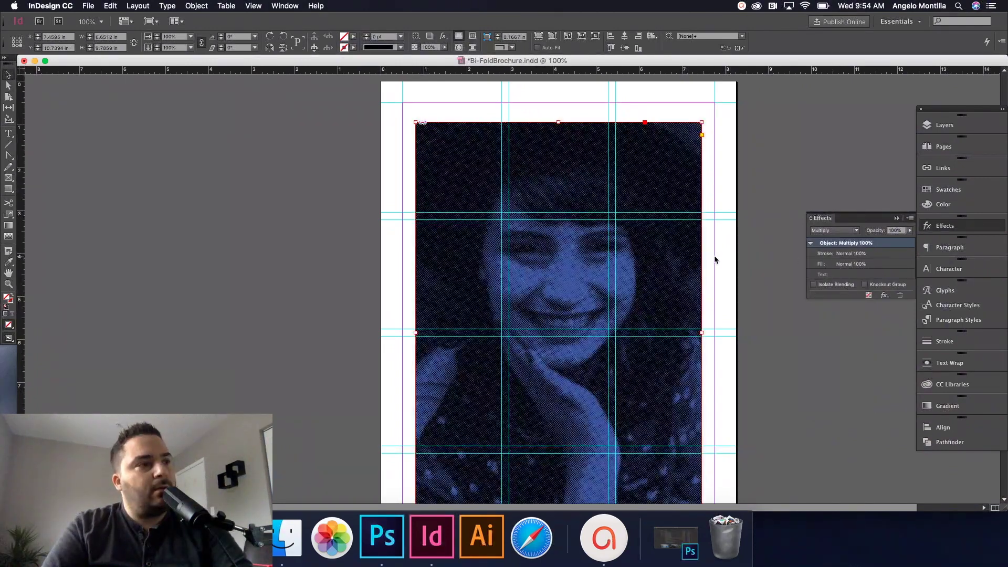
click(749, 258)
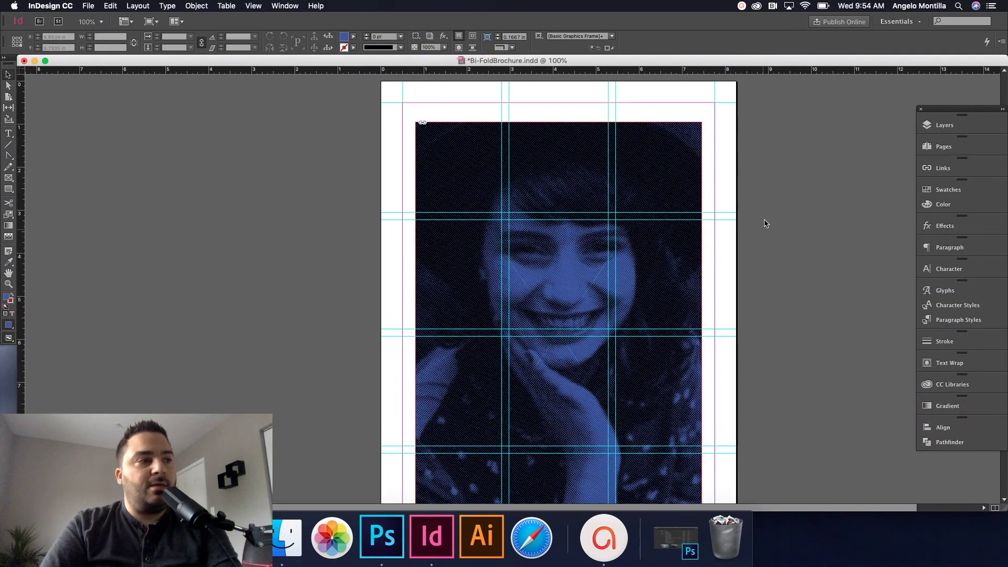
drag(772, 207, 773, 209)
scroll(773, 209, up, 10)
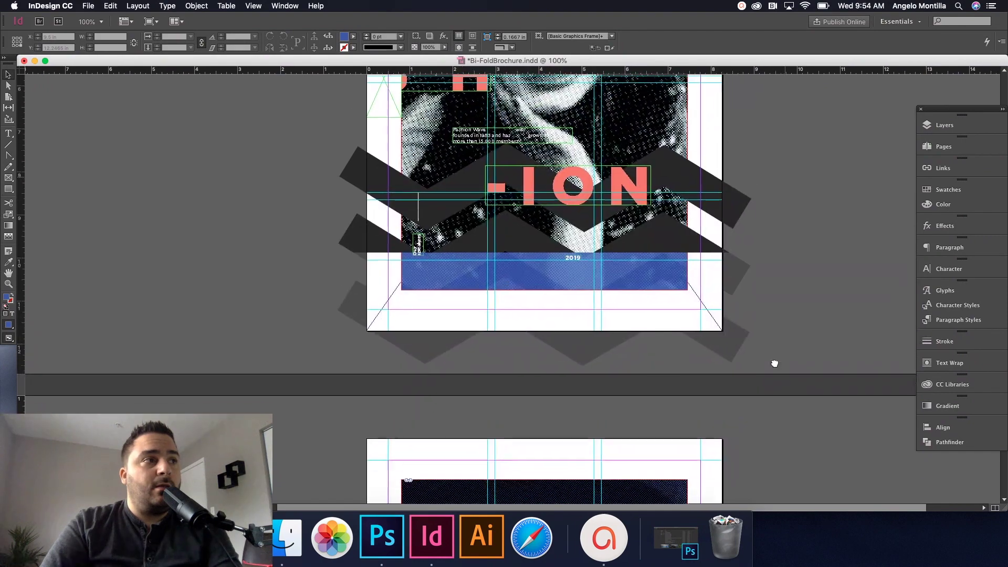
scroll(806, 216, up, 5)
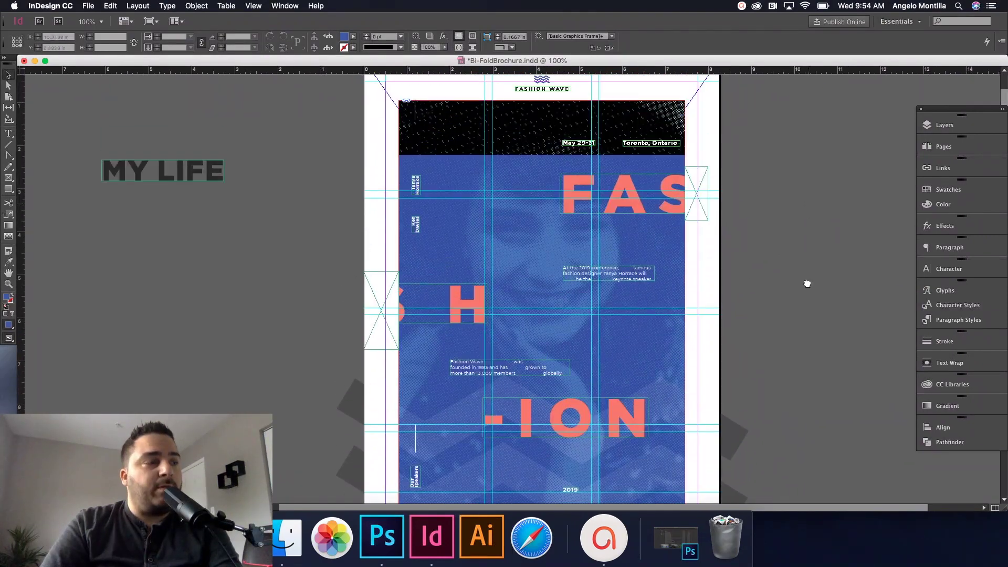
scroll(783, 252, down, 15)
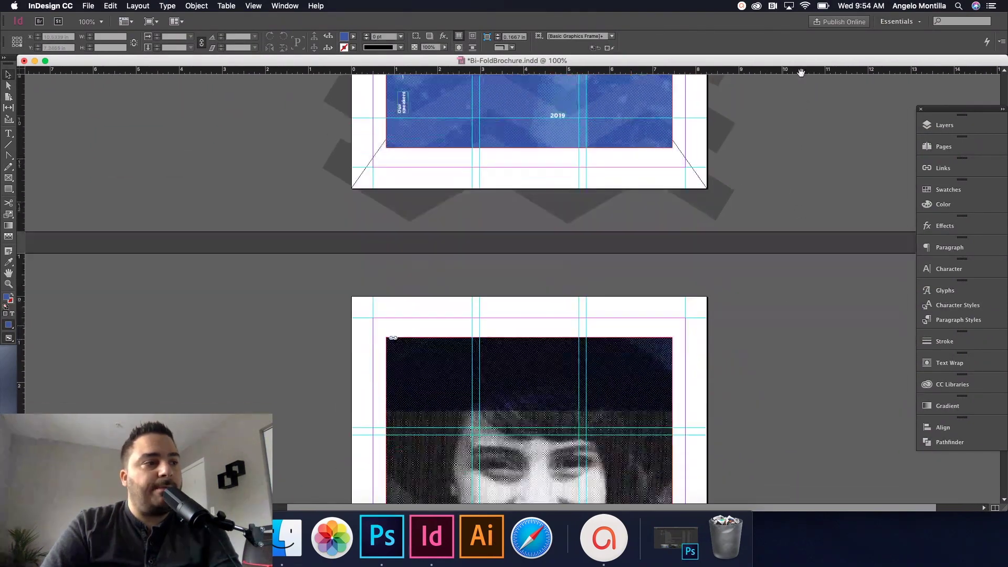
scroll(783, 252, down, 2)
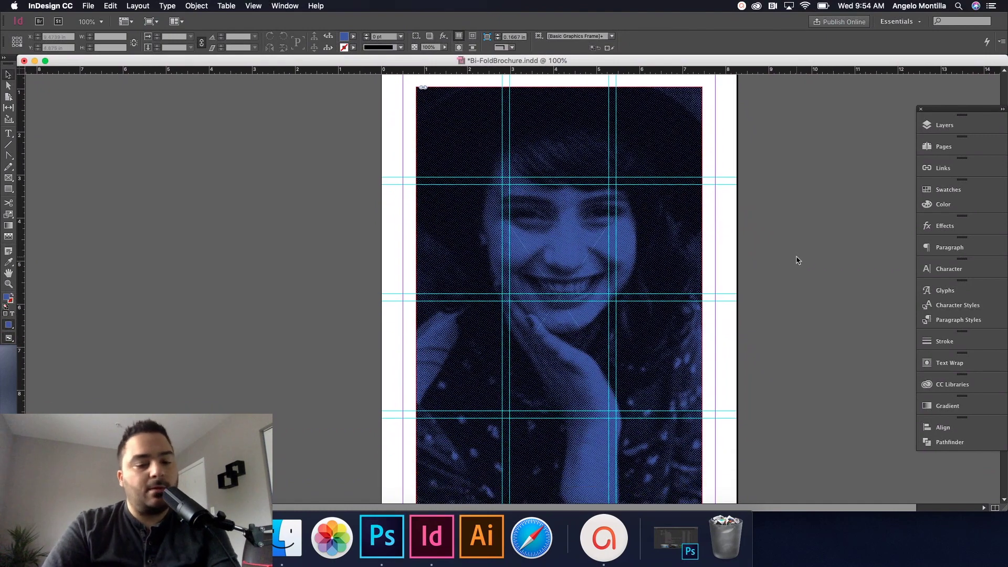
key(w)
Try Screen on the portrait, then settle on the Overlay blending mode and deselect
scroll(773, 221, up, 1)
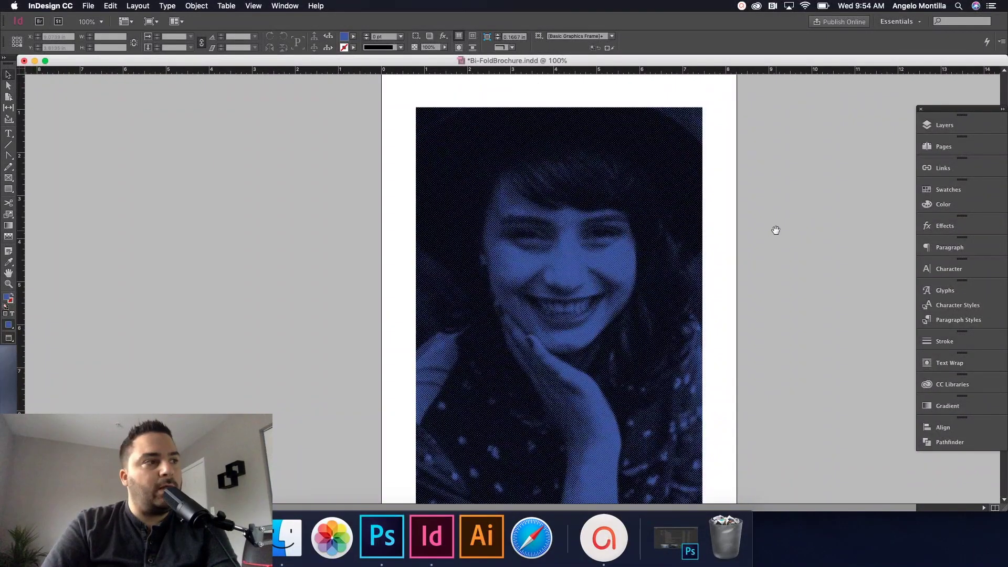
click(683, 236)
click(945, 189)
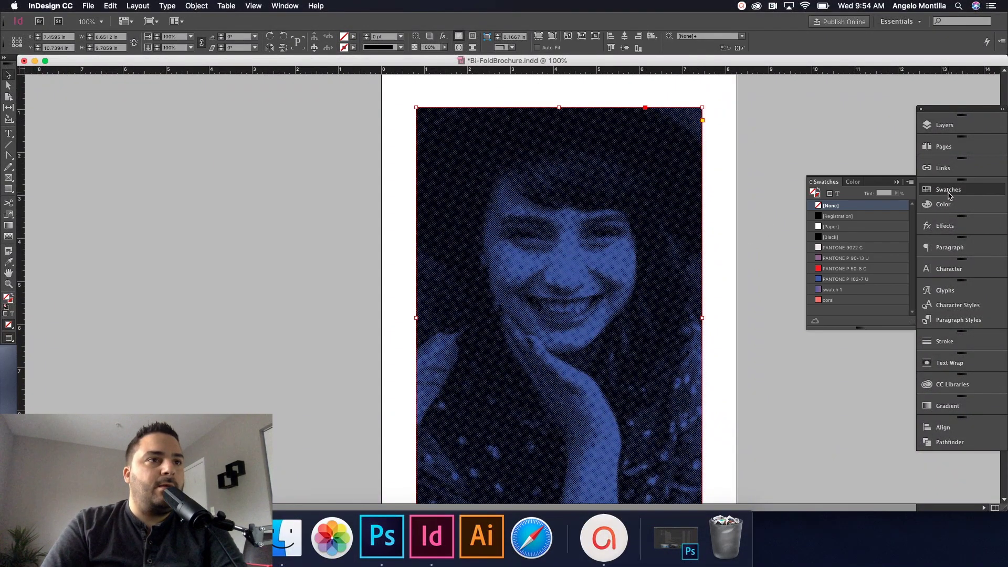
click(940, 226)
click(835, 230)
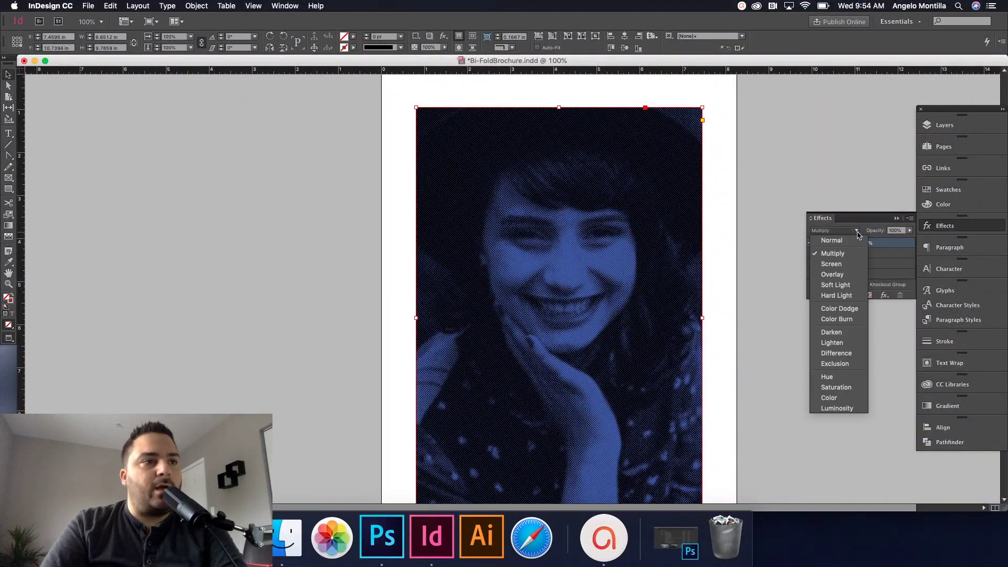
click(844, 264)
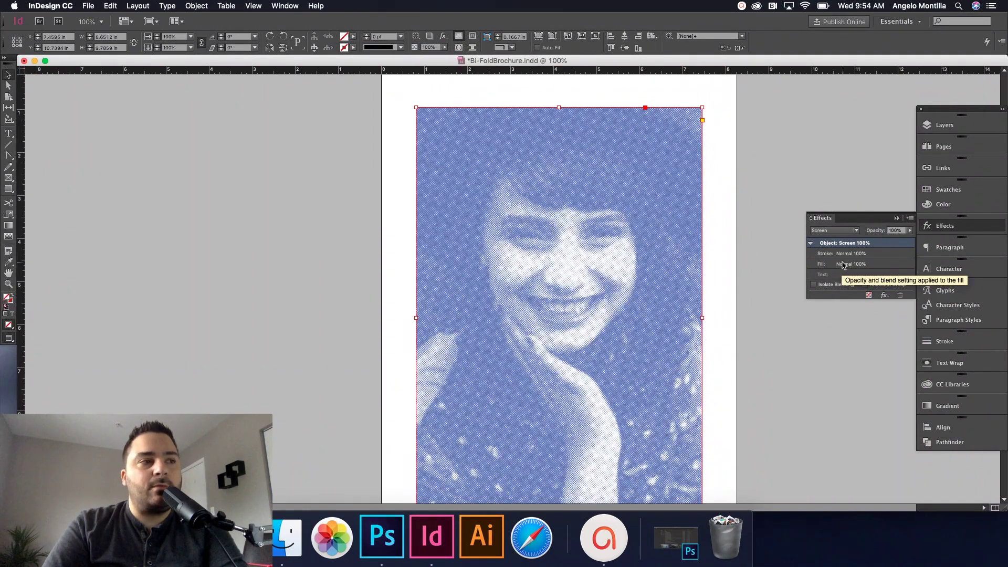
click(848, 235)
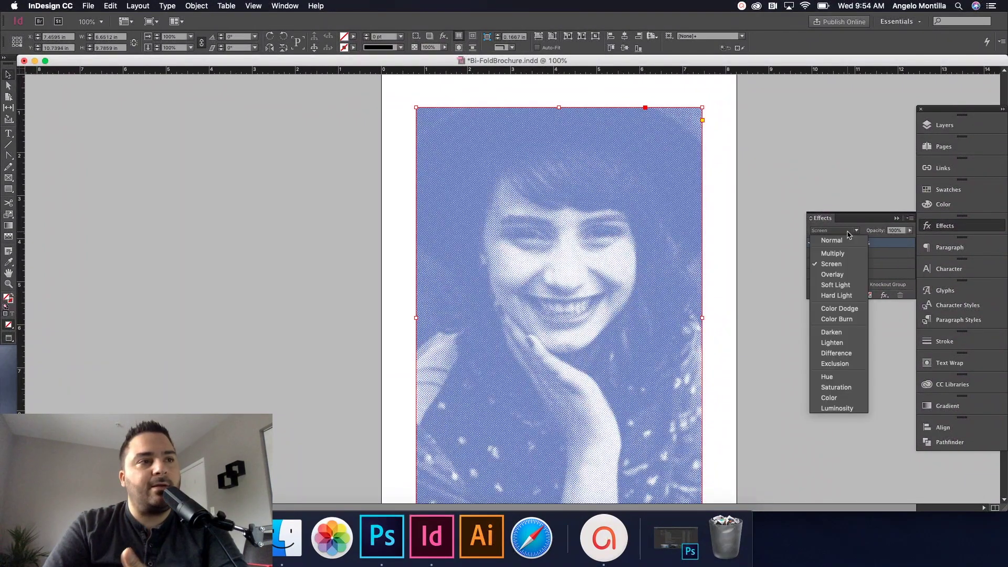
click(841, 275)
click(765, 253)
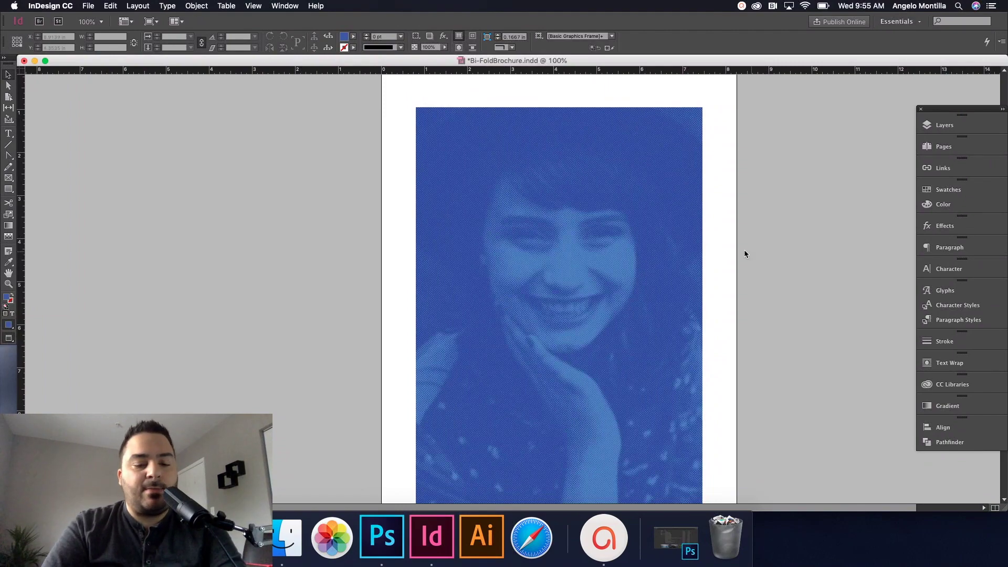
key(super+equal)
key(super+equal)
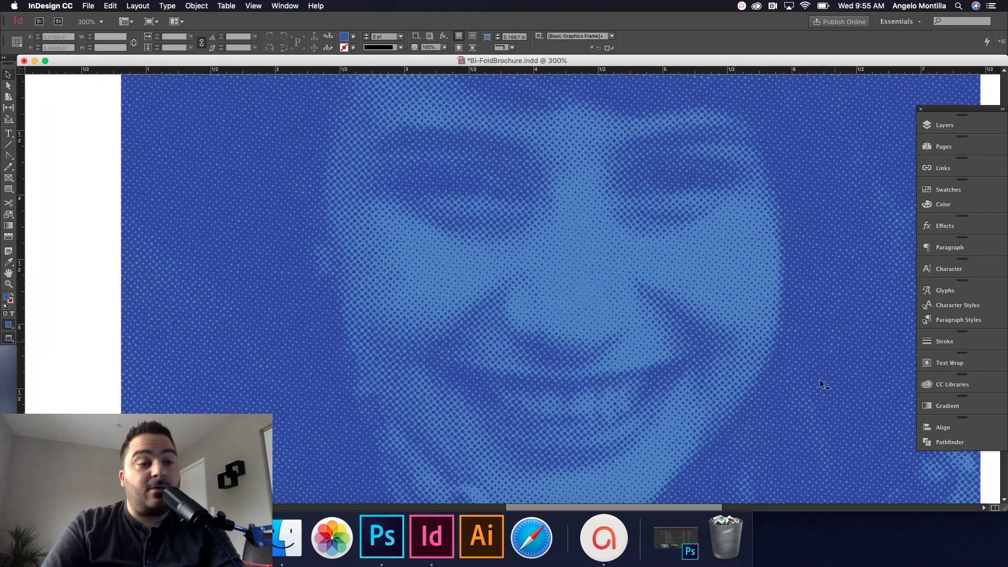
key(super+minus)
key(super+minus)
key(super+minus)
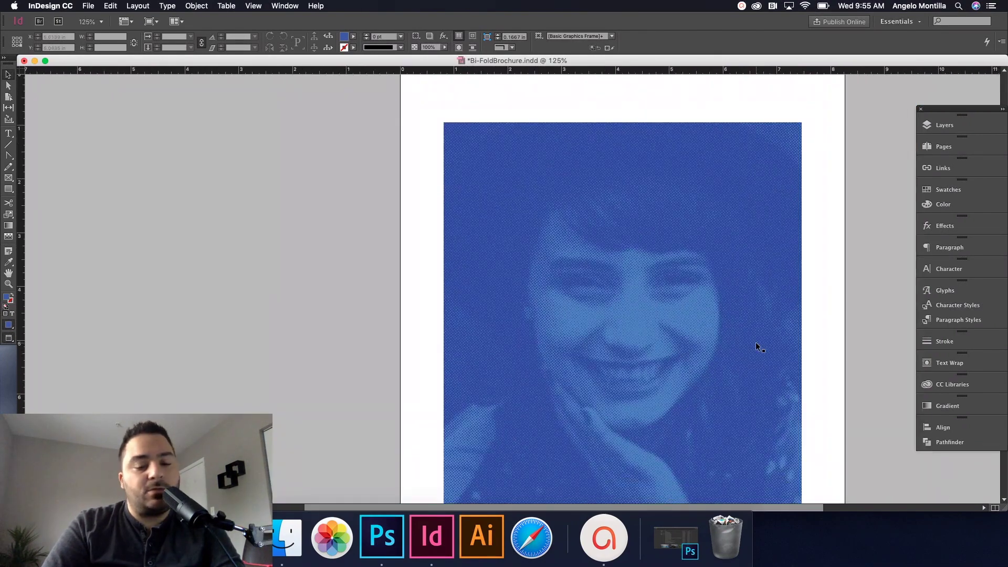
key(super+minus)
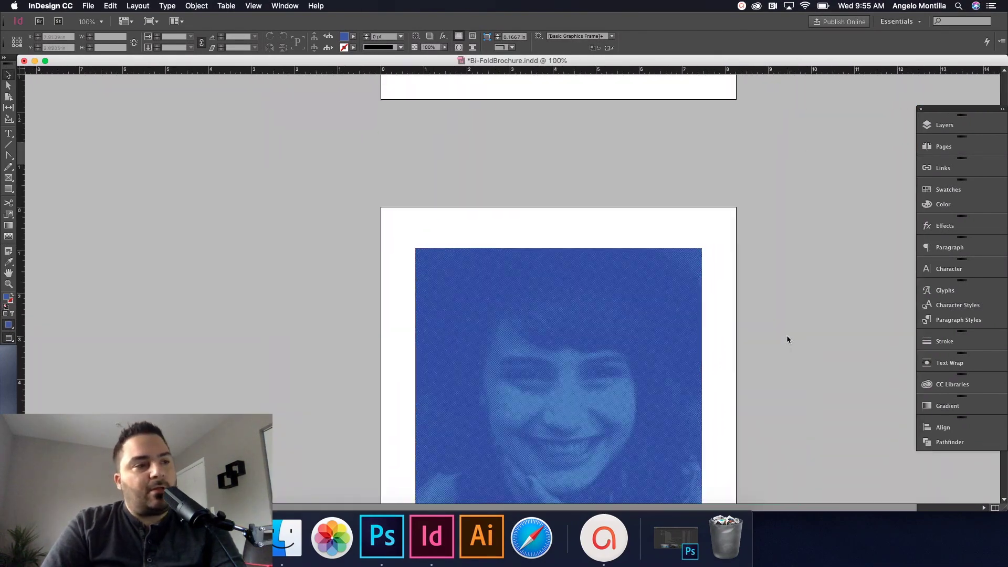
scroll(786, 339, up, 10)
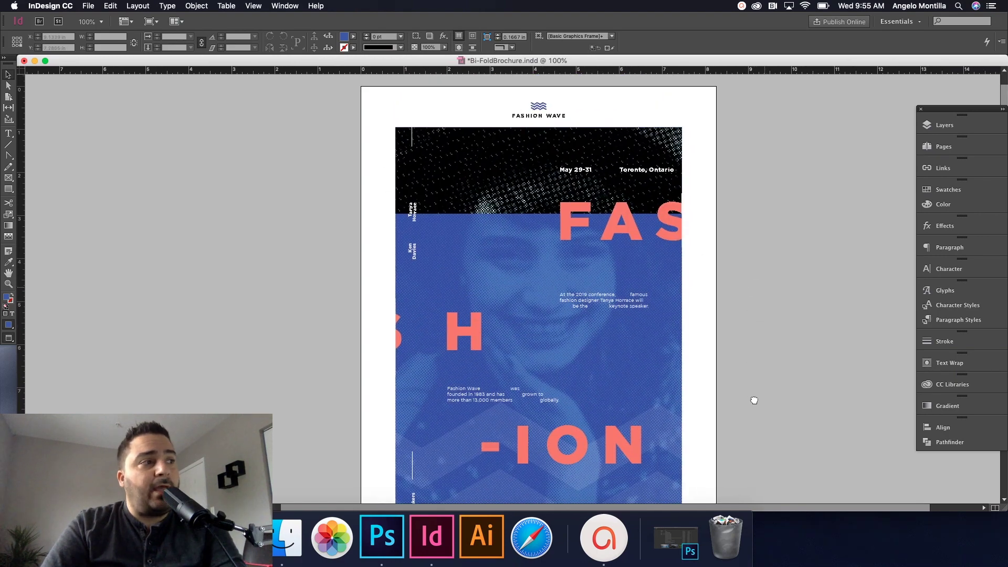
scroll(754, 400, down, 15)
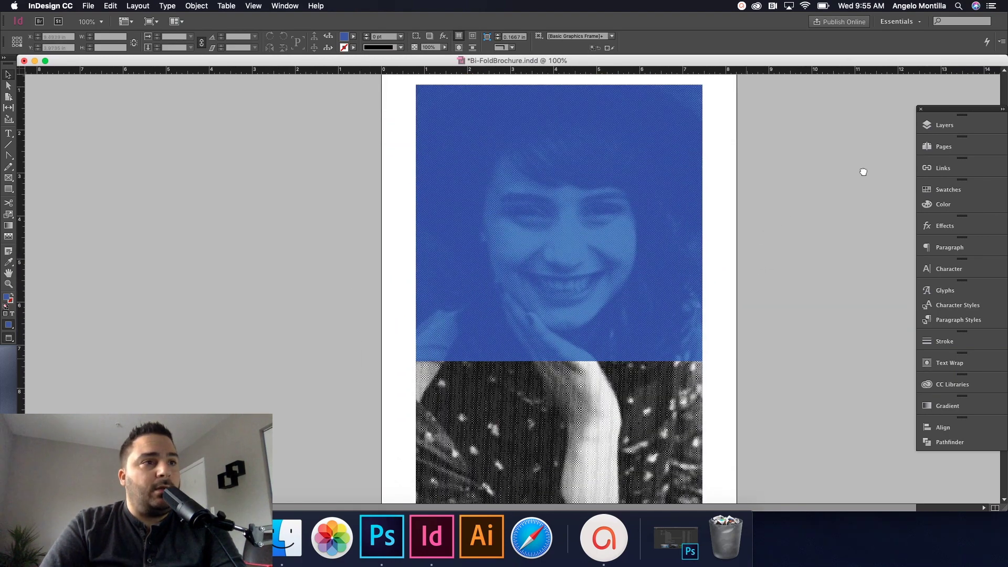
Lock the image and colour overlay layers
click(945, 125)
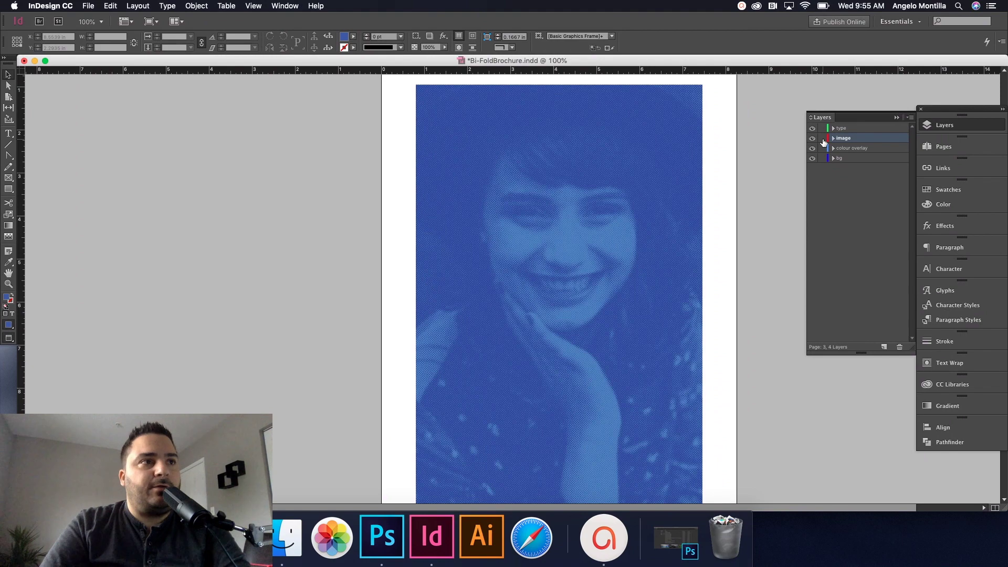
drag(823, 139, 823, 149)
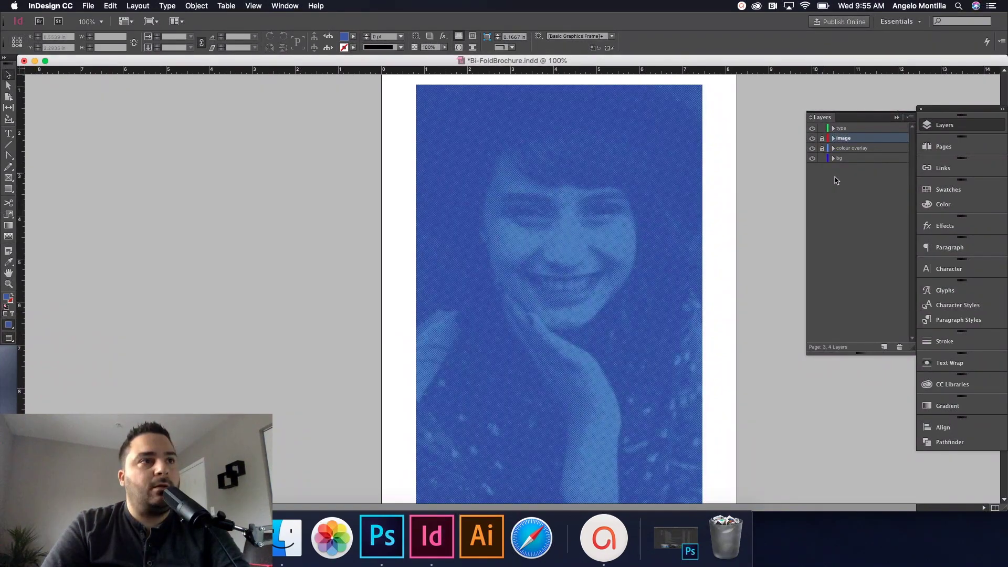
click(729, 189)
Lock the bg layer holding the white background frame
scroll(732, 200, up, 3)
click(732, 200)
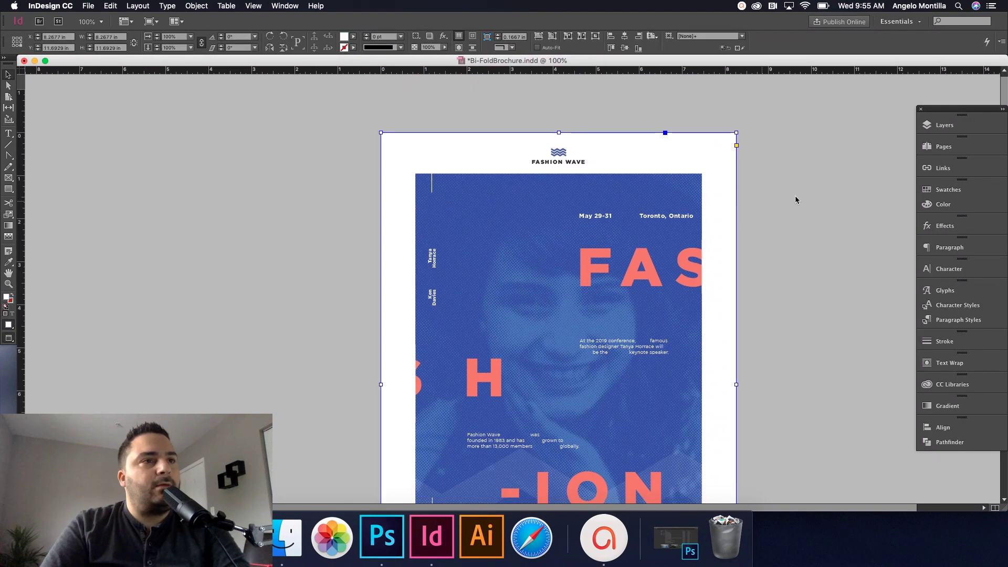
click(945, 125)
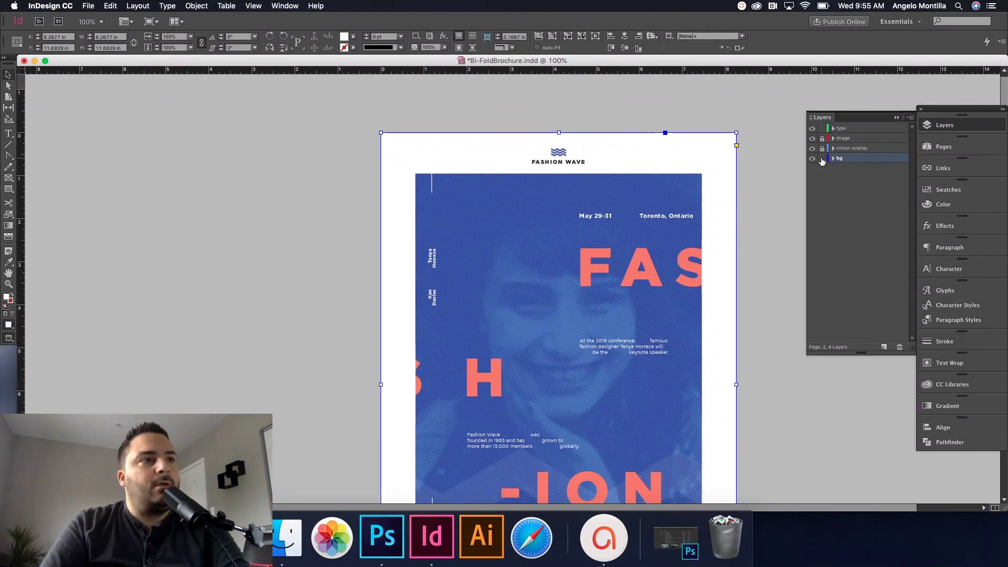
click(822, 158)
click(761, 194)
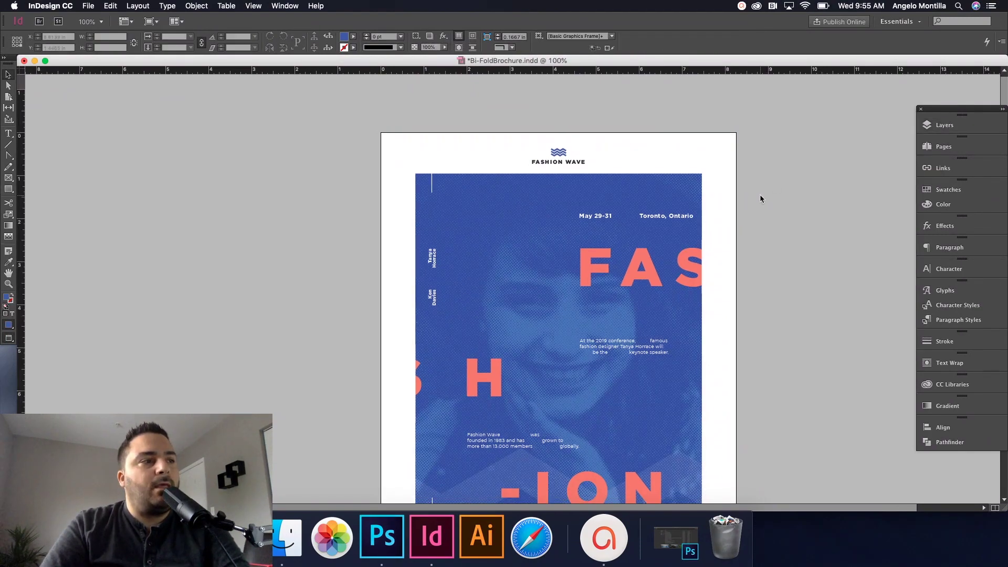
scroll(760, 195, down, 10)
Zoom out to the whole cover, select all text and headline frames, and delete them
scroll(761, 194, up, 10)
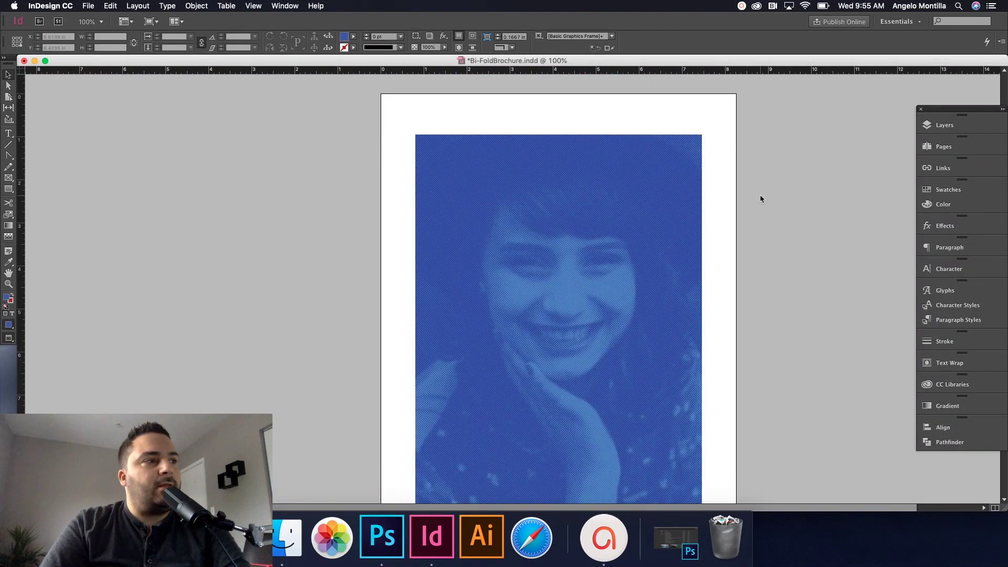
scroll(761, 195, down, 5)
scroll(760, 194, up, 3)
scroll(761, 198, down, 2)
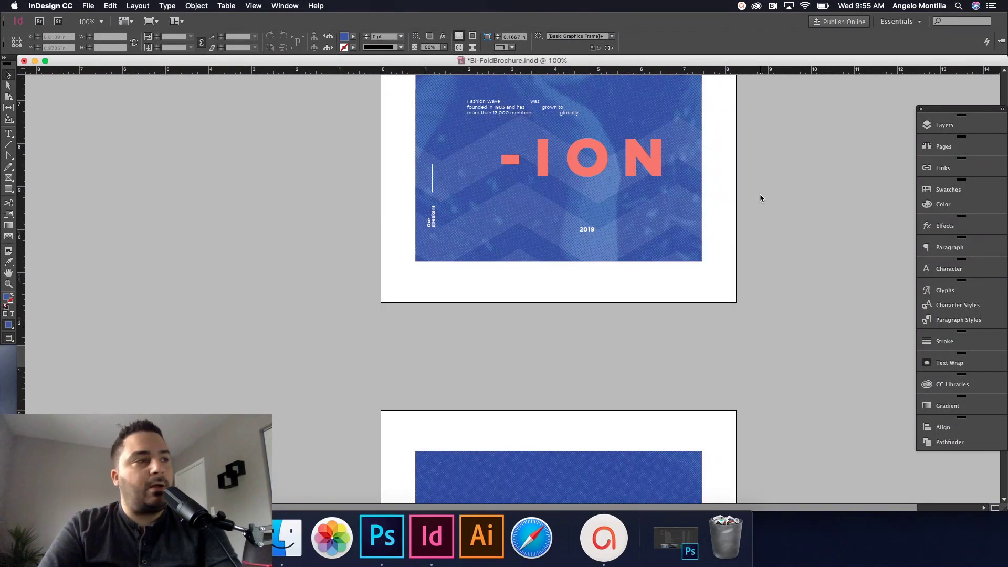
key(super+minus)
drag(761, 198, 760, 311)
scroll(432, 143, up, 1)
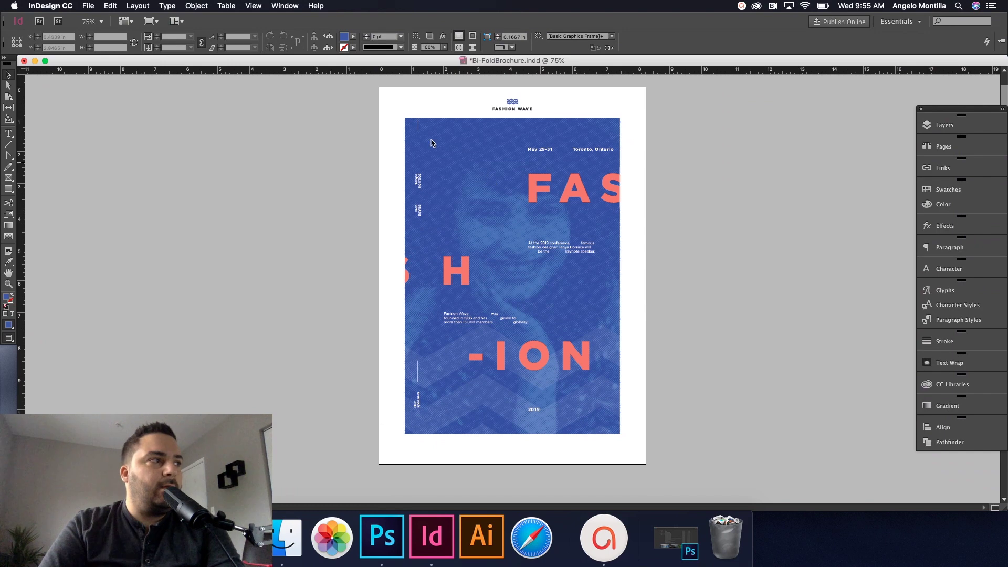
drag(396, 111, 760, 441)
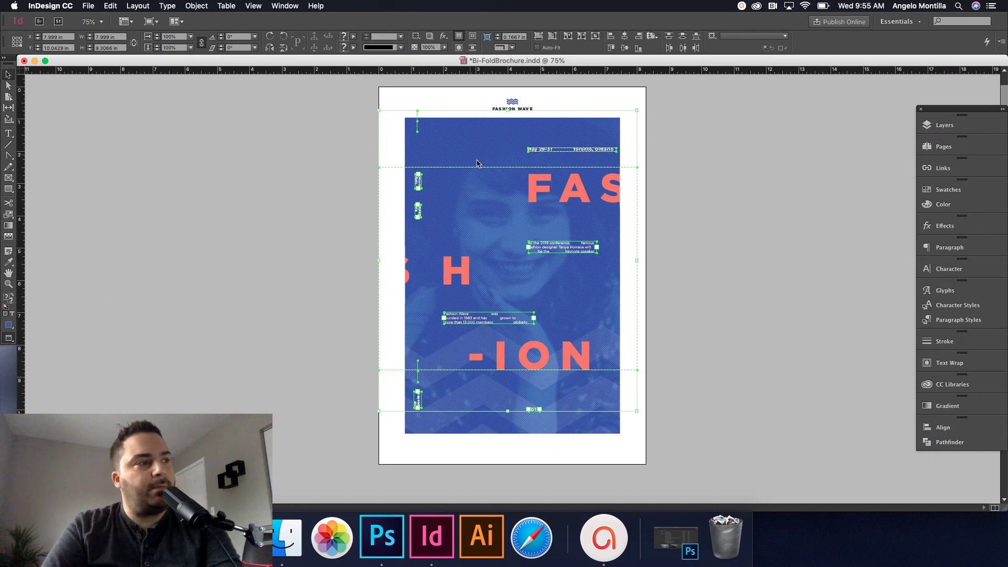
key(Delete)
Undo the deletion to restore the FAS, H and -ION frames and select the headline group
scroll(477, 162, up, 2)
scroll(477, 162, down, 10)
scroll(478, 163, up, 6)
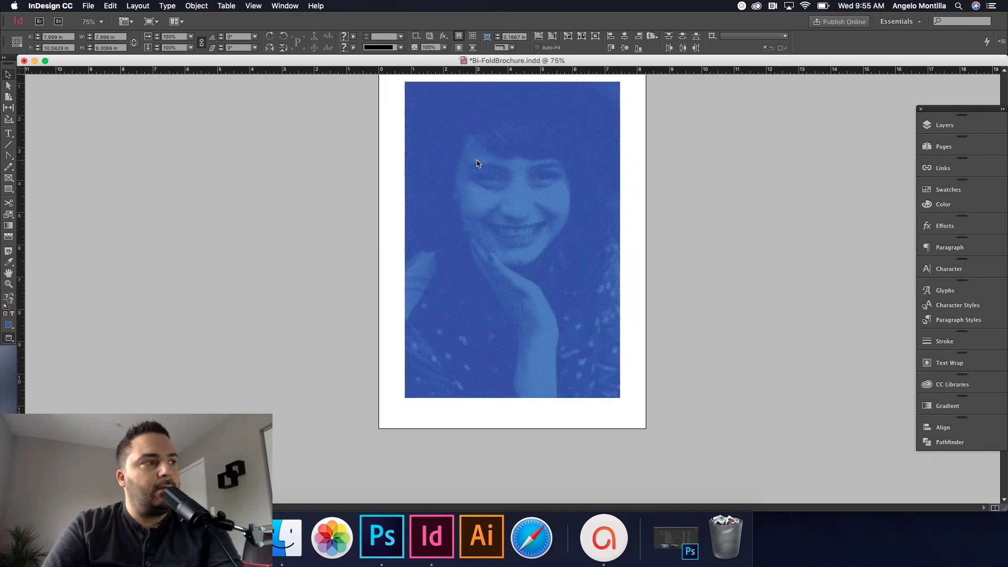
click(506, 205)
key(super+z)
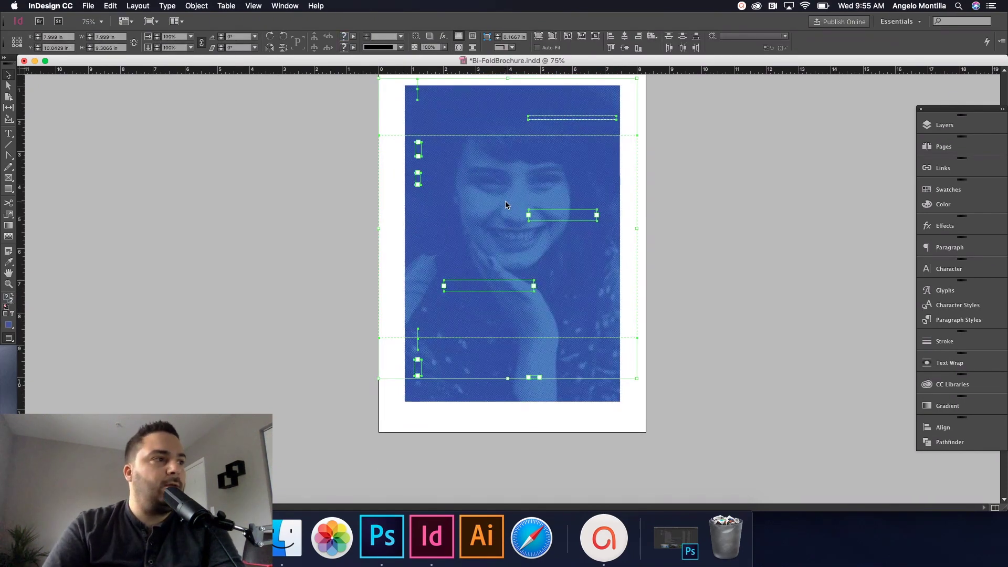
click(677, 229)
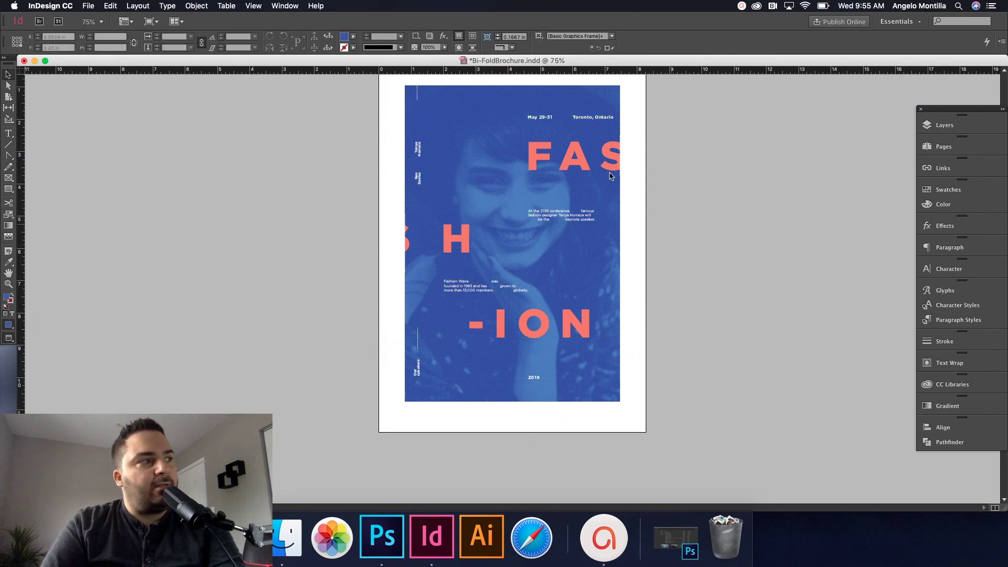
click(588, 160)
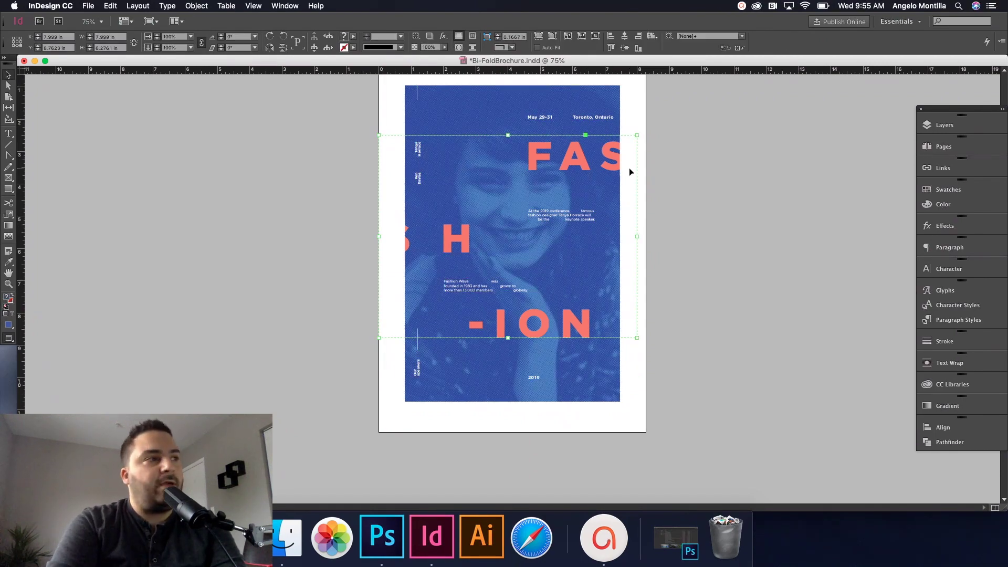
Zoom in on the poster top and select the FAS text frame inside the headline group
click(677, 171)
key(super+equal)
key(super+equal)
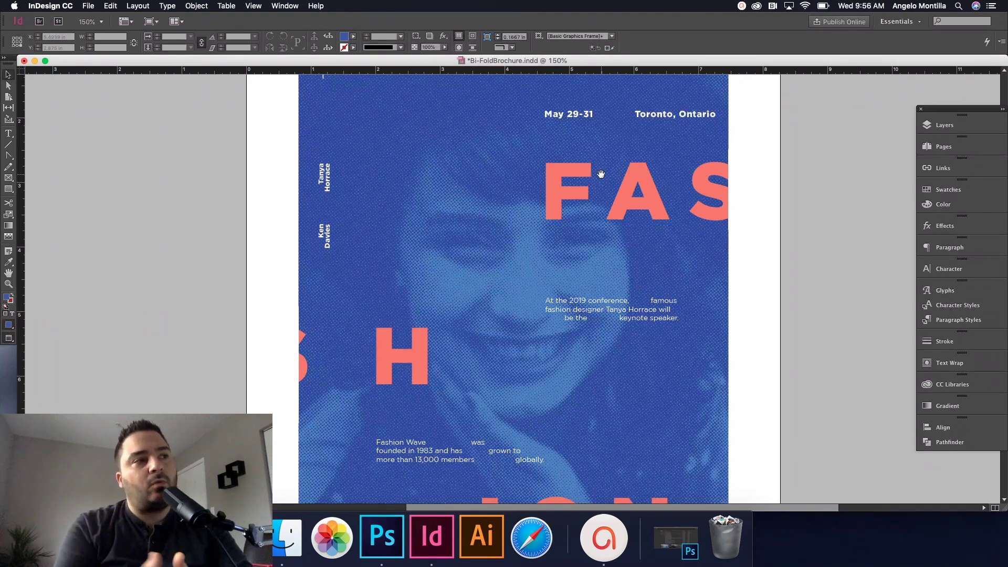
click(665, 187)
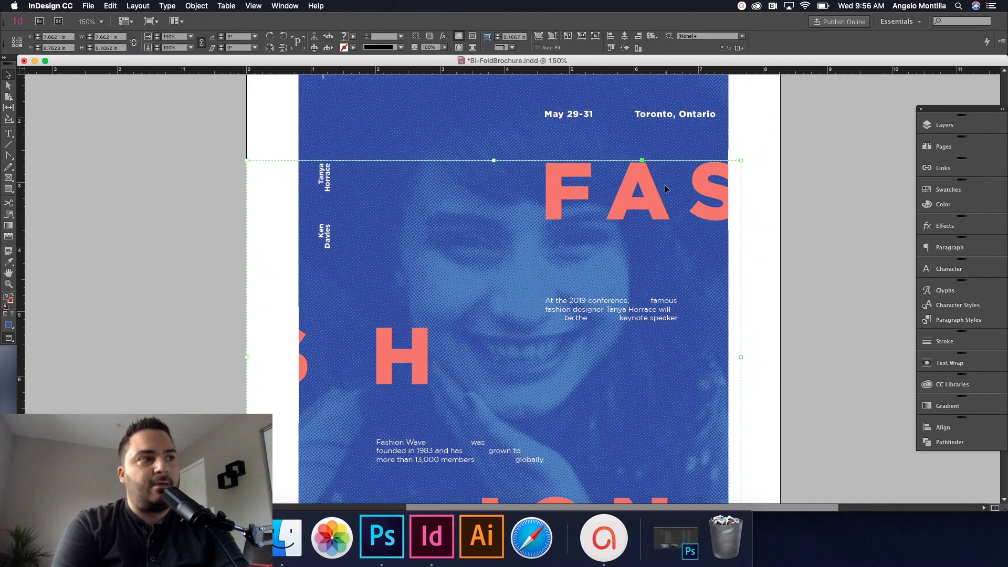
double_click(664, 185)
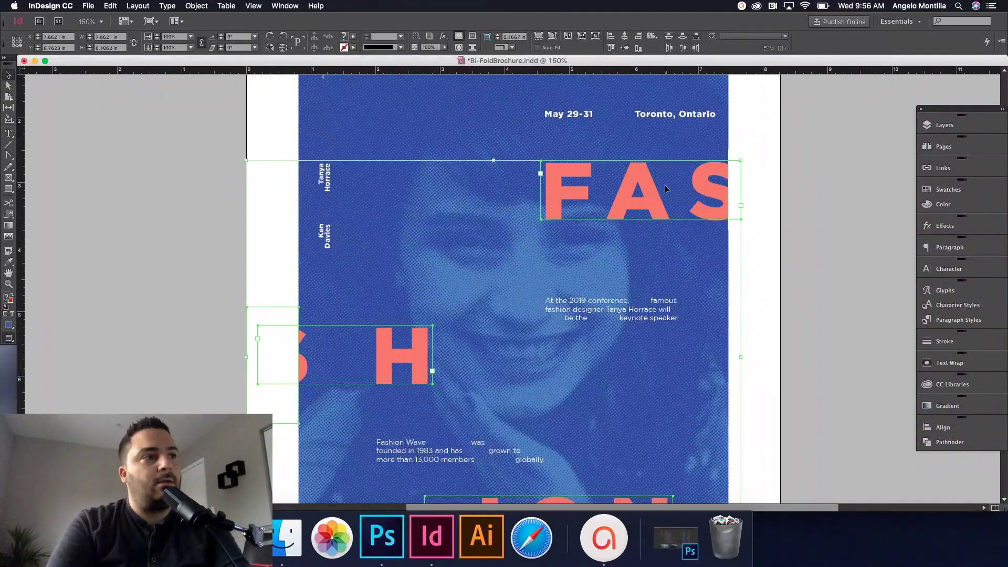
click(712, 208)
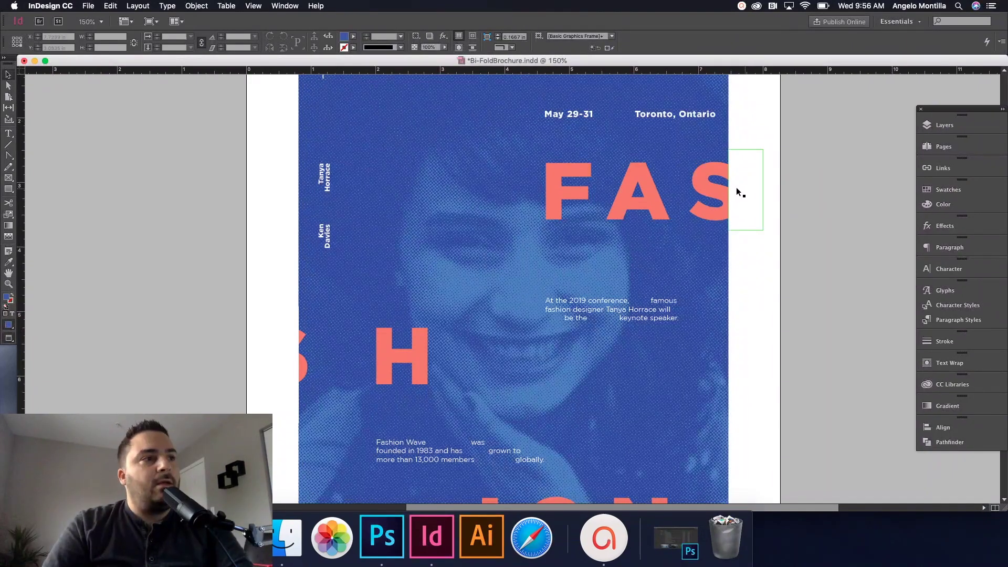
Drag the FAS frame left and back, nudging it right to the blue fill's edge
key(w)
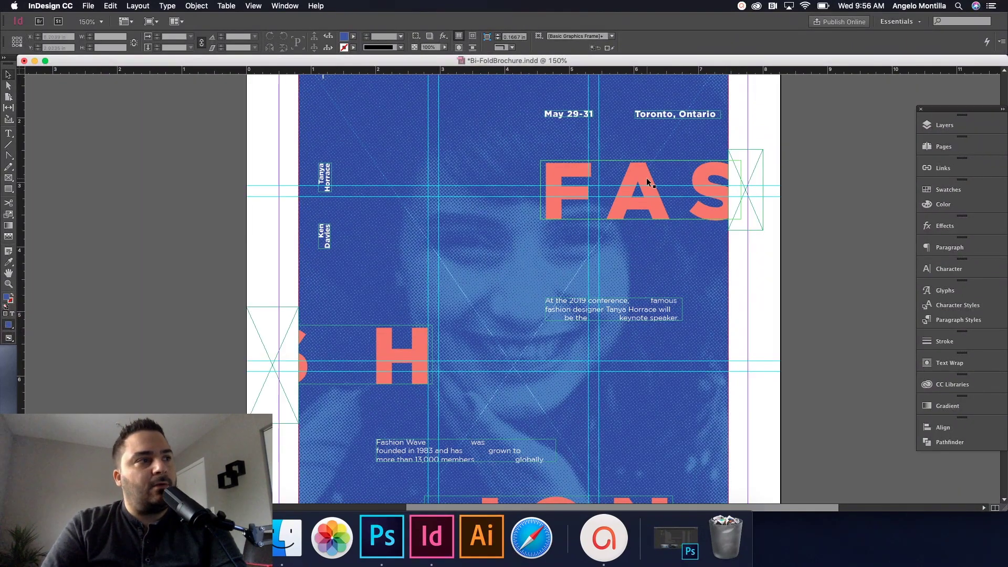
drag(648, 177, 589, 180)
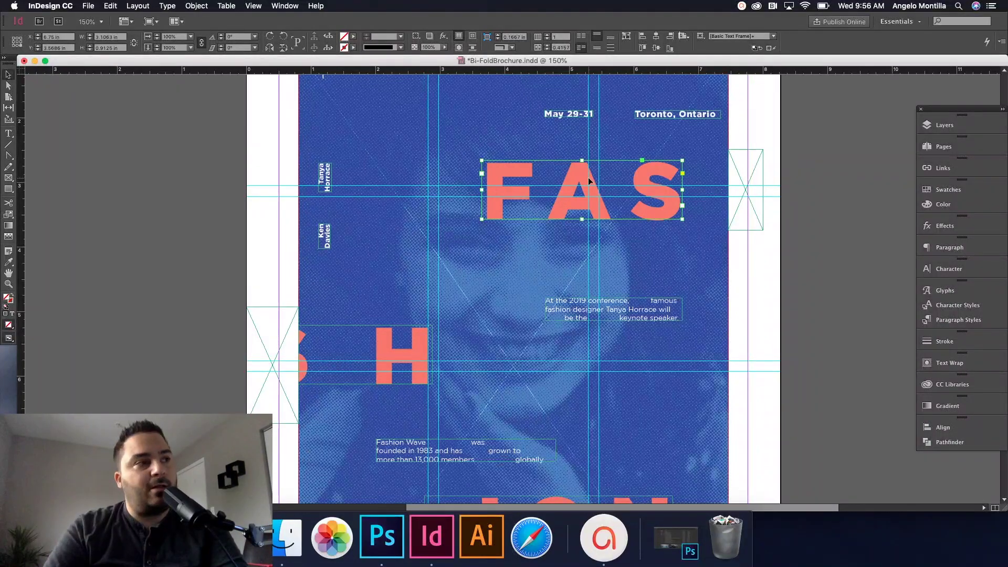
drag(622, 178, 674, 181)
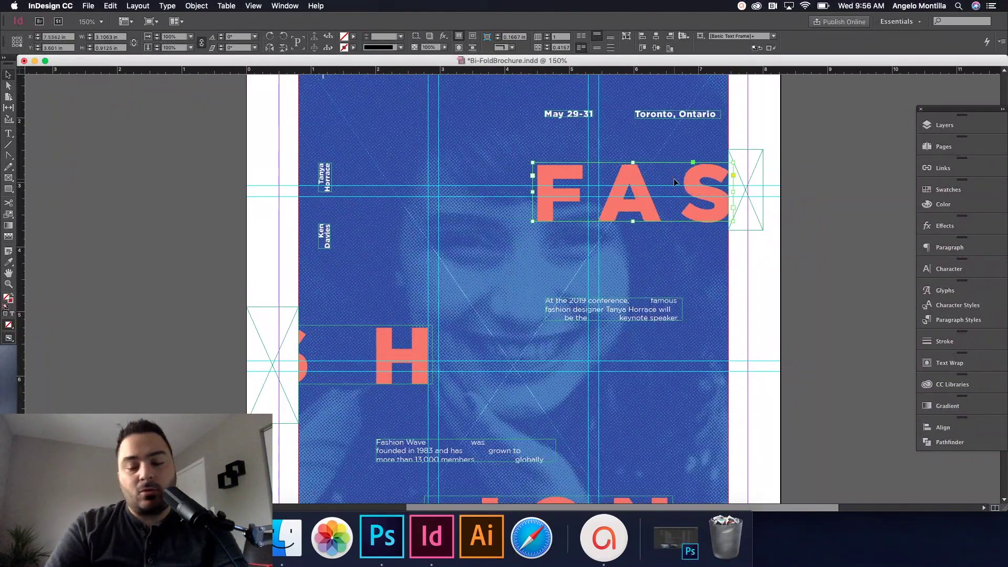
key(Right)
key(Right)
key(Right)
key(Right)
key(Right)
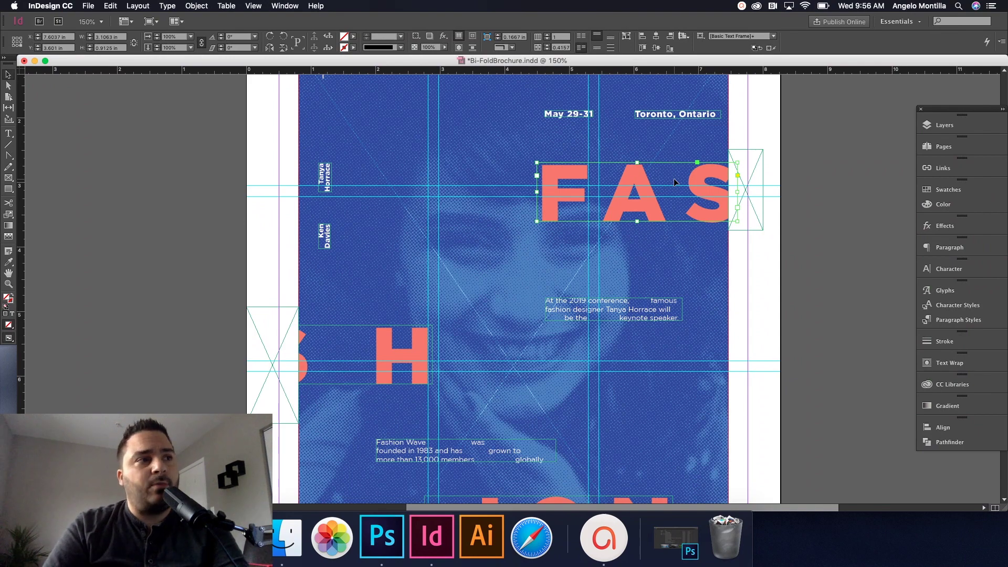
Get rid of the empty frame beside the FAS headline, right of the page, and clear the selection
click(745, 175)
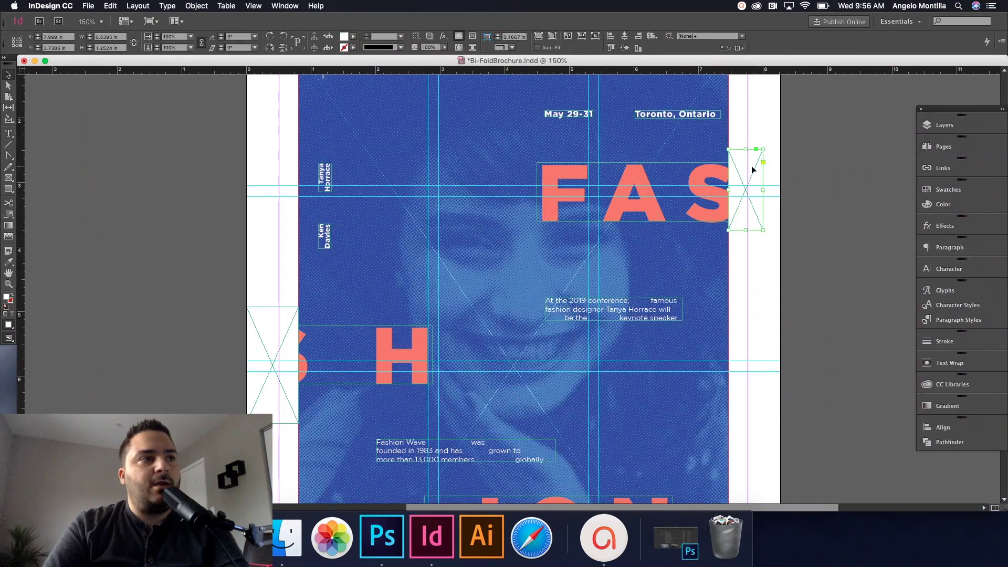
mouse_move(753, 170)
mouse_down()
mouse_move(791, 171)
mouse_move(751, 174)
mouse_up()
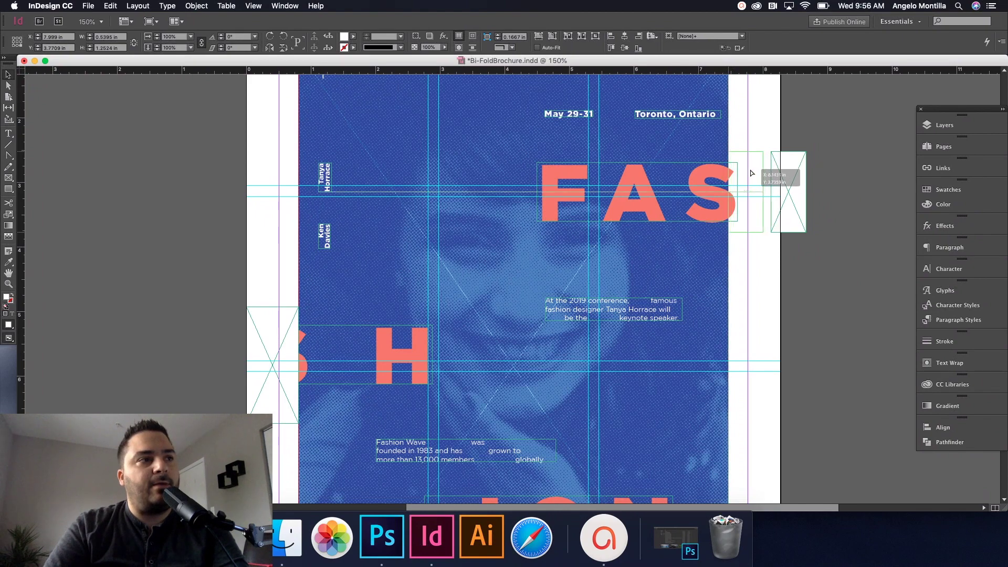
click(817, 192)
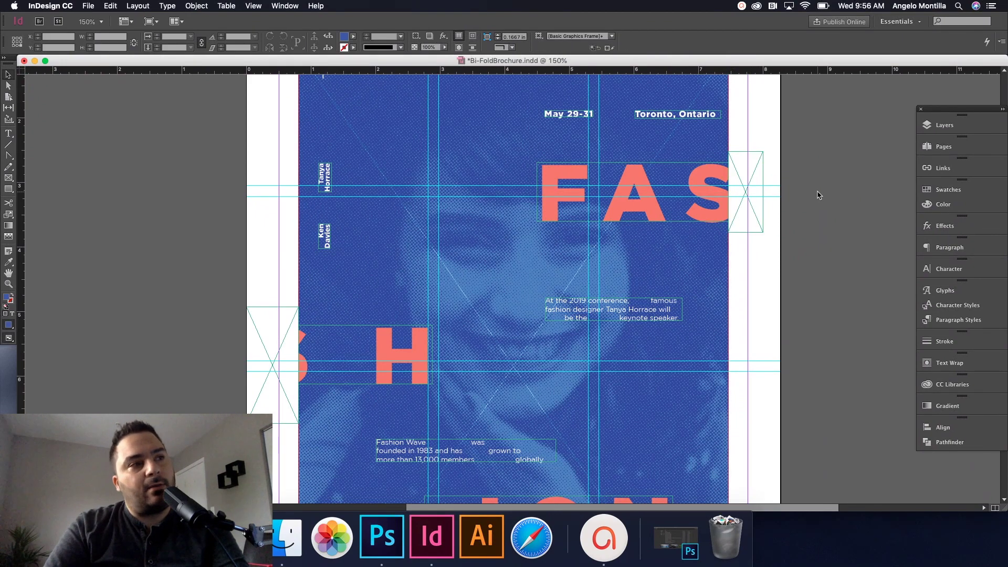
key(w)
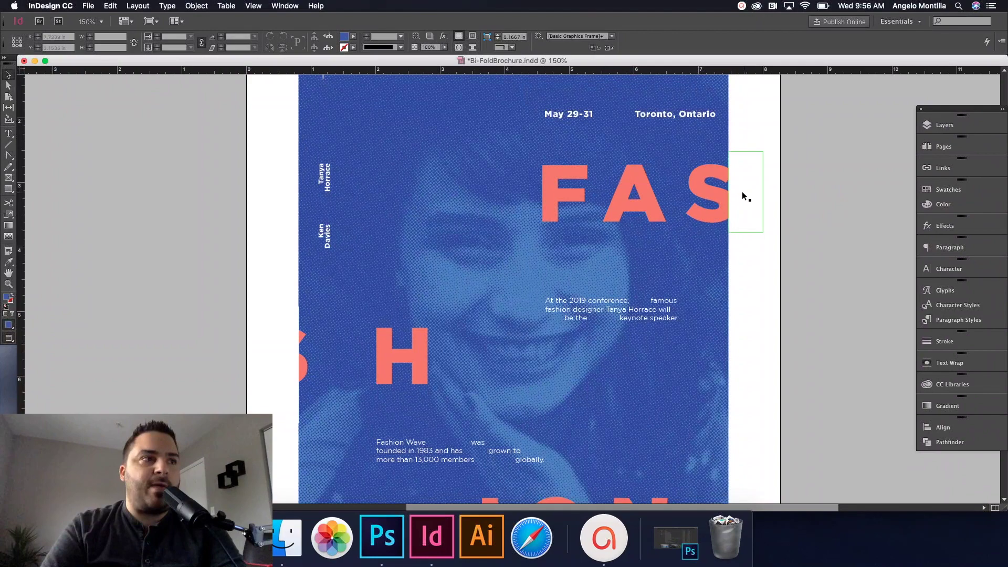
click(714, 191)
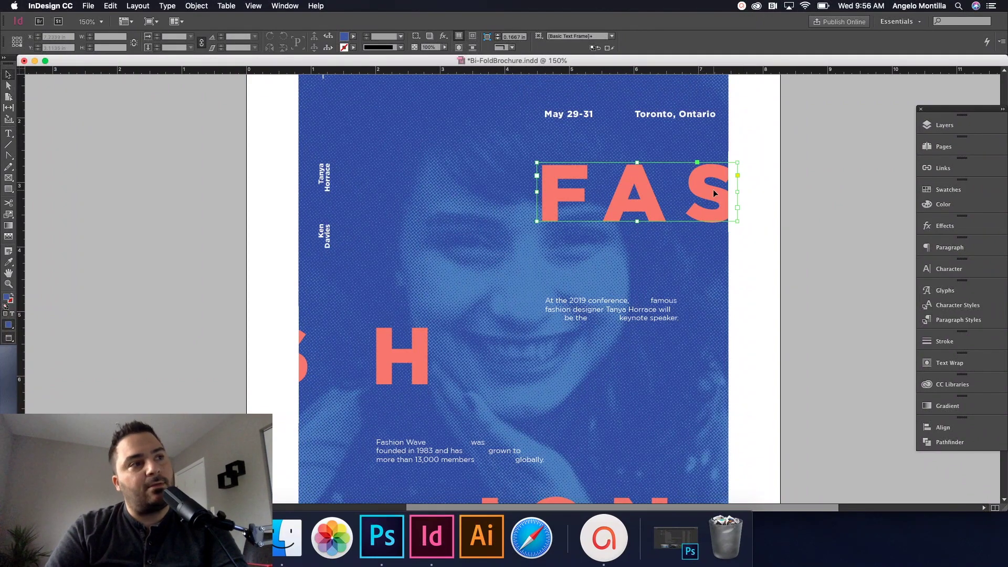
click(754, 188)
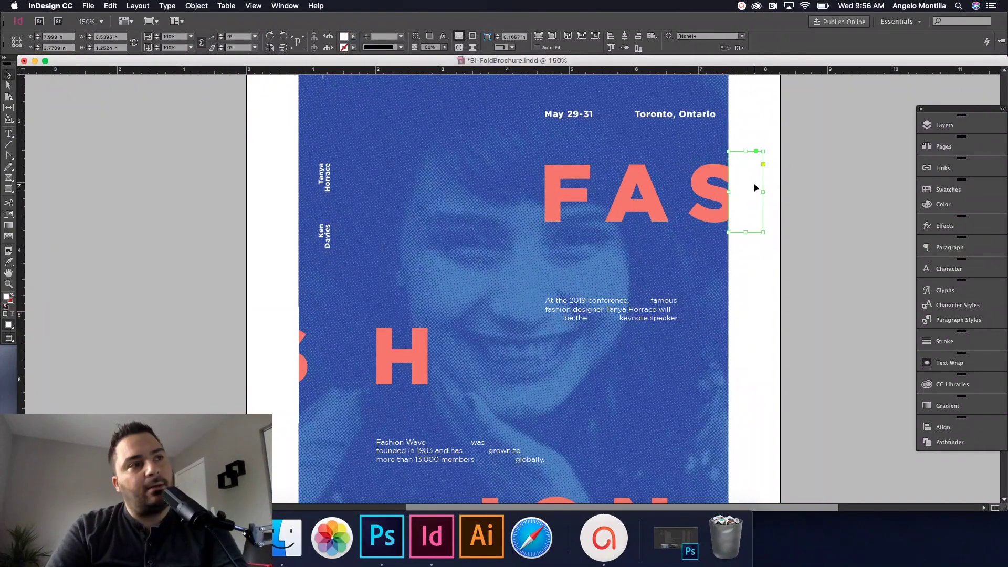
key(super+z)
click(789, 197)
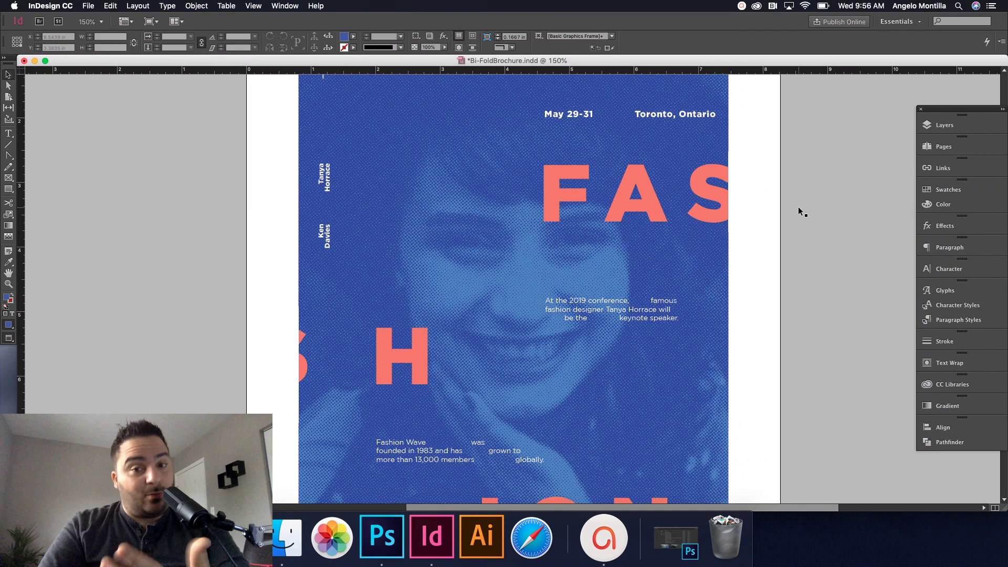
scroll(808, 250, up, 3)
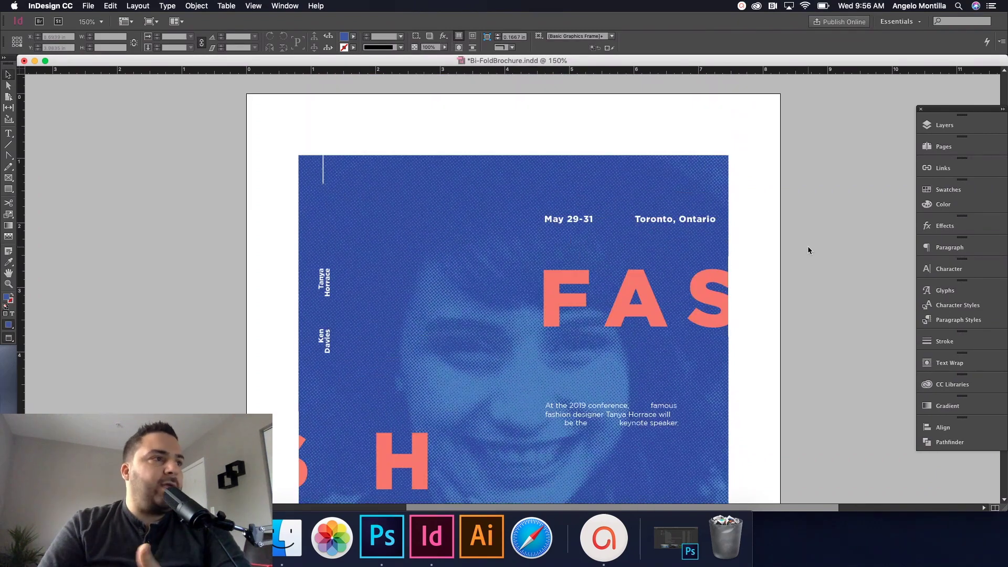
key(w)
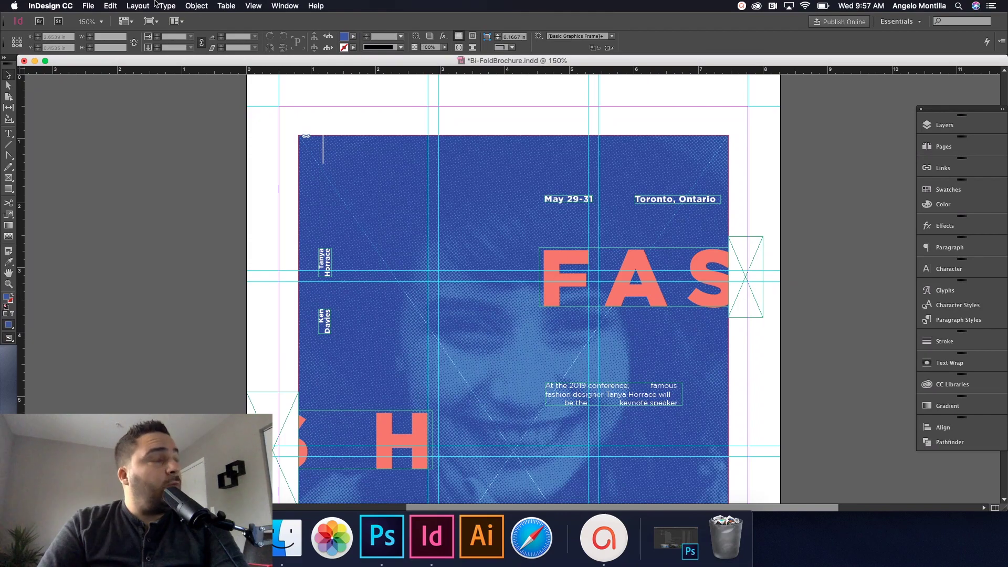
click(192, 6)
mouse_move(143, 3)
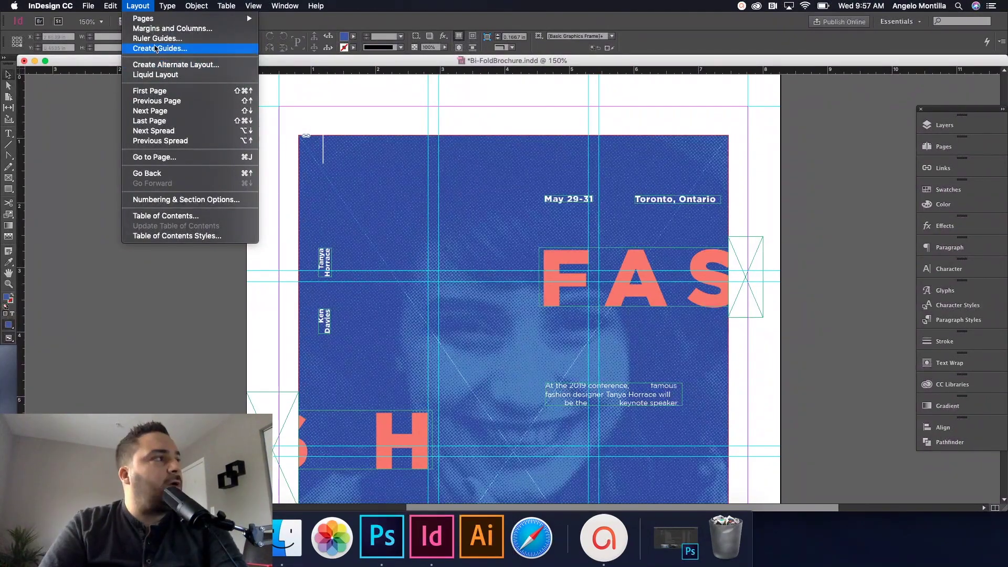
click(152, 48)
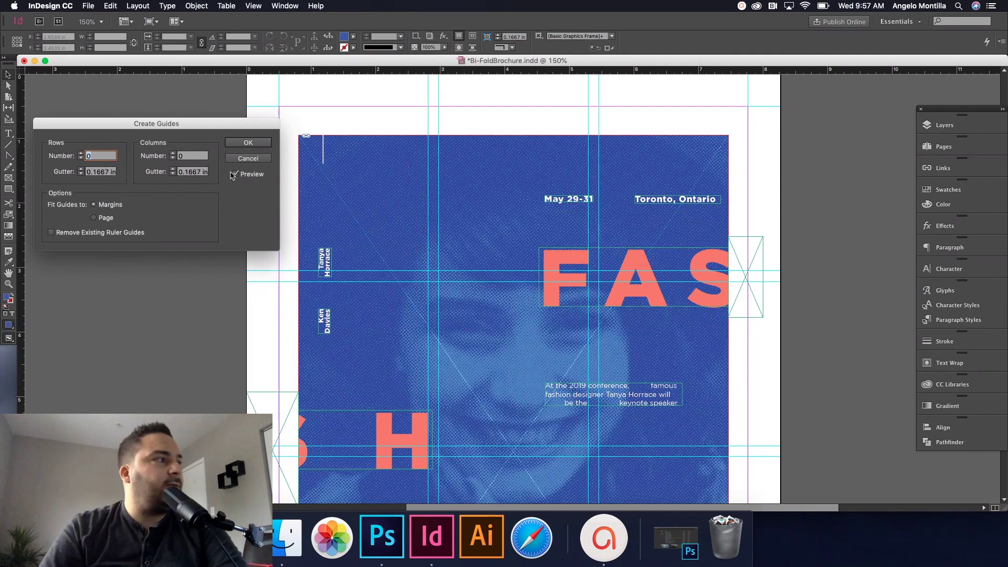
click(243, 158)
Switch to preview and pan until the full poster shows, from FAS down to 2019
key(w)
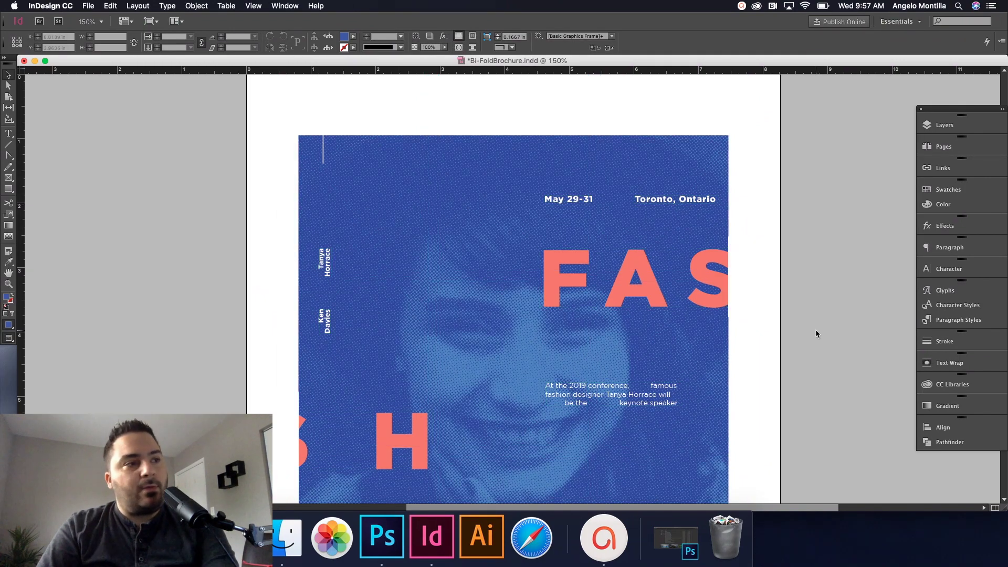
scroll(778, 352, down, 1)
scroll(777, 352, down, 3)
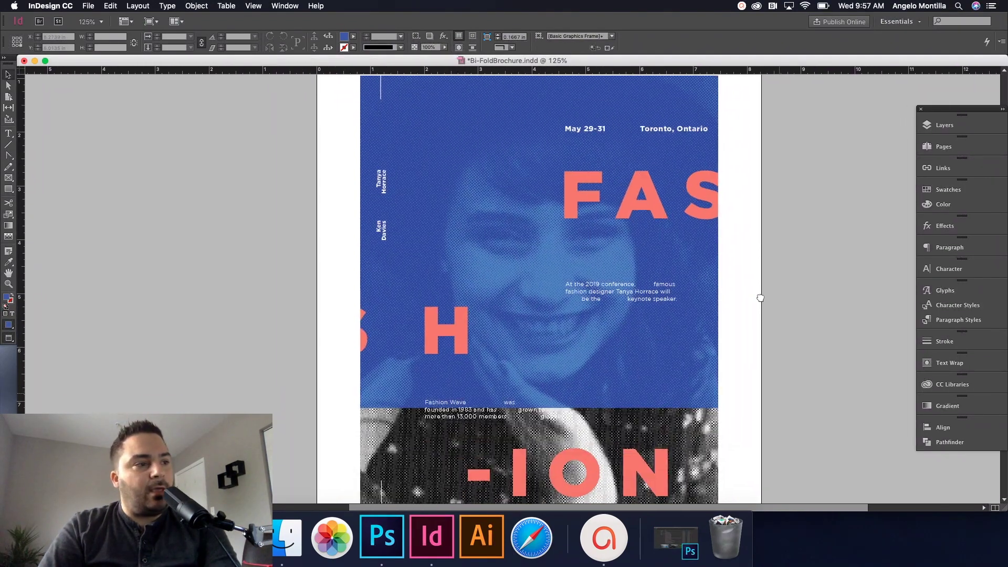
scroll(723, 333, down, 1)
drag(723, 335, 686, 387)
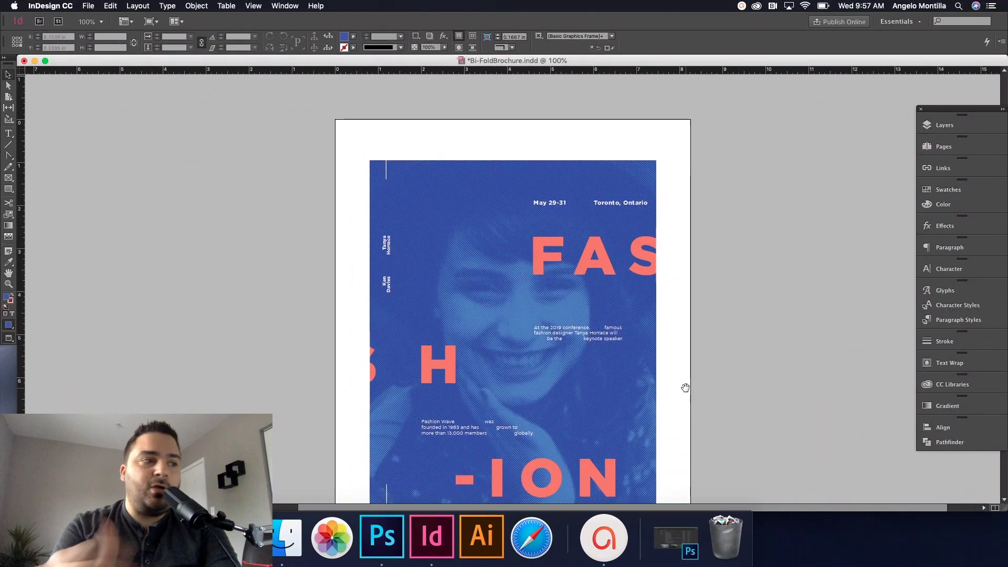
drag(687, 355, 693, 270)
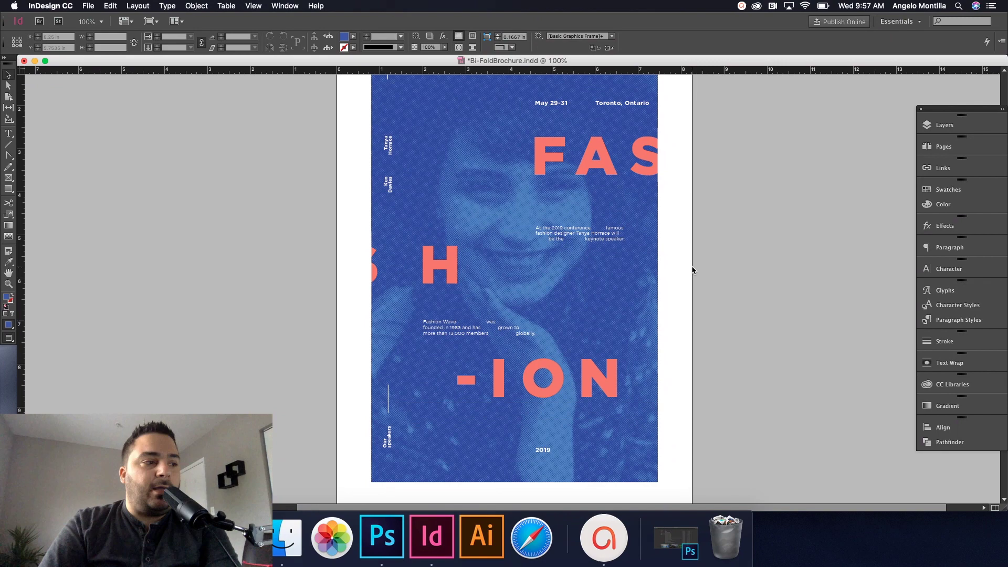